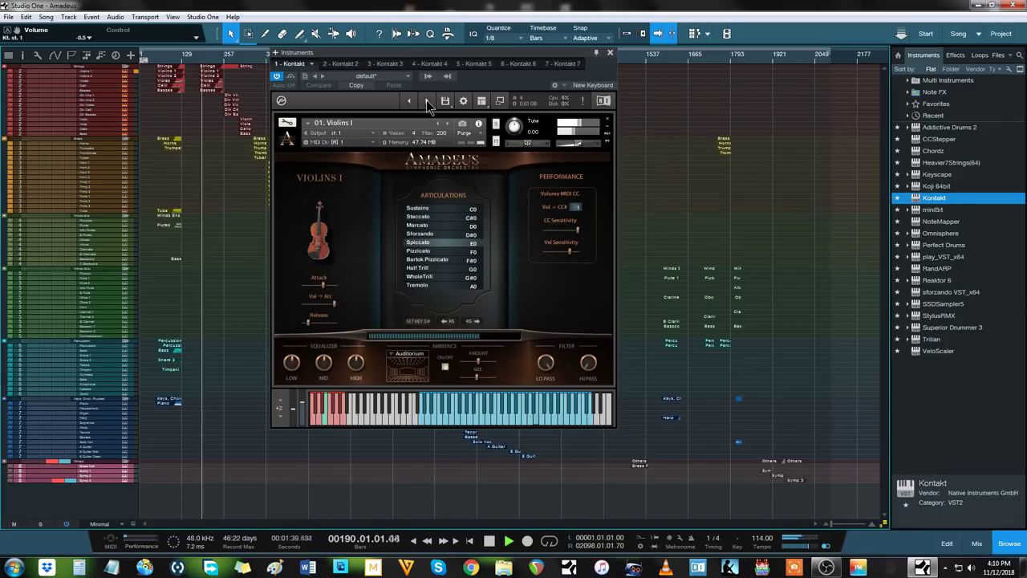
Step: View the full string section instruments in Kontakt 1 during playback, going forward from Violins I to Basses
click(428, 102)
click(429, 102)
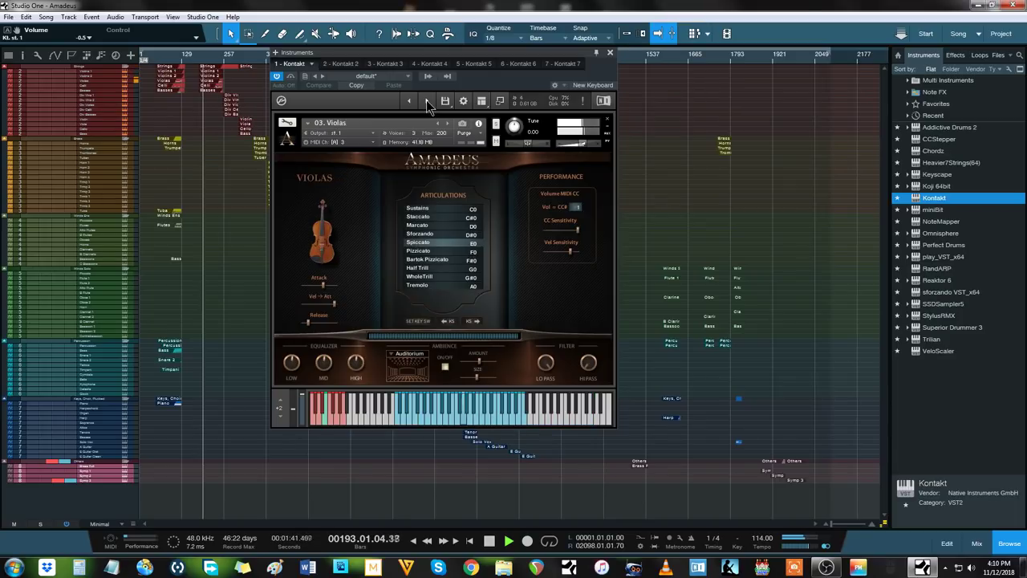
click(429, 101)
click(428, 102)
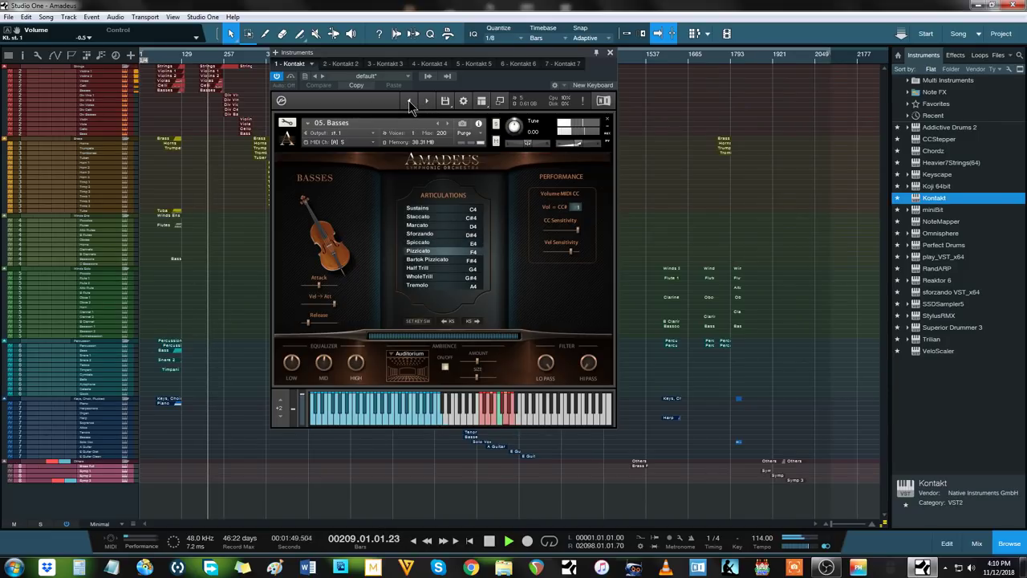
Step: Go back through the full string section instruments from Basses to Violins I, viewing each one's active articulation
click(409, 102)
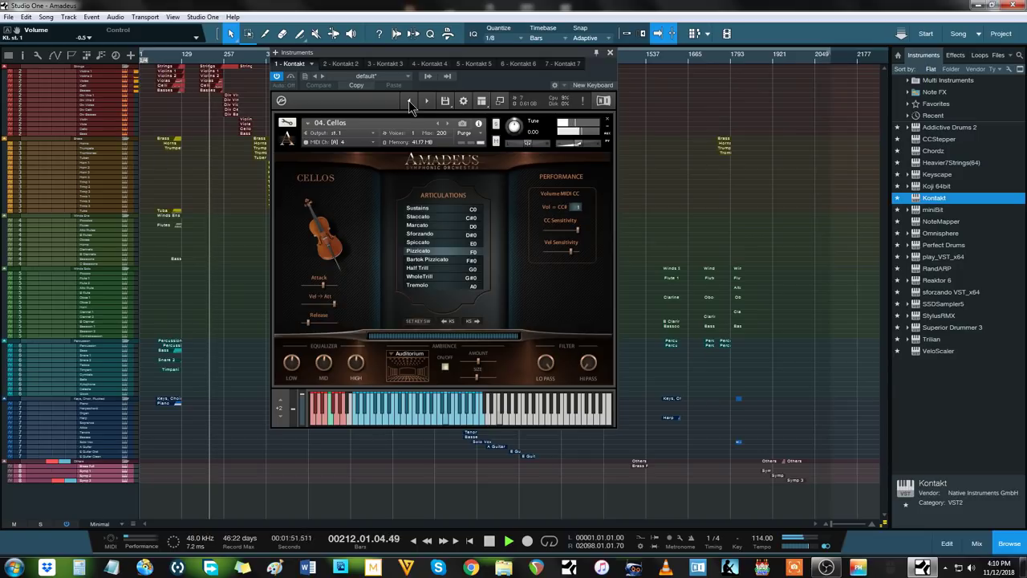
click(409, 102)
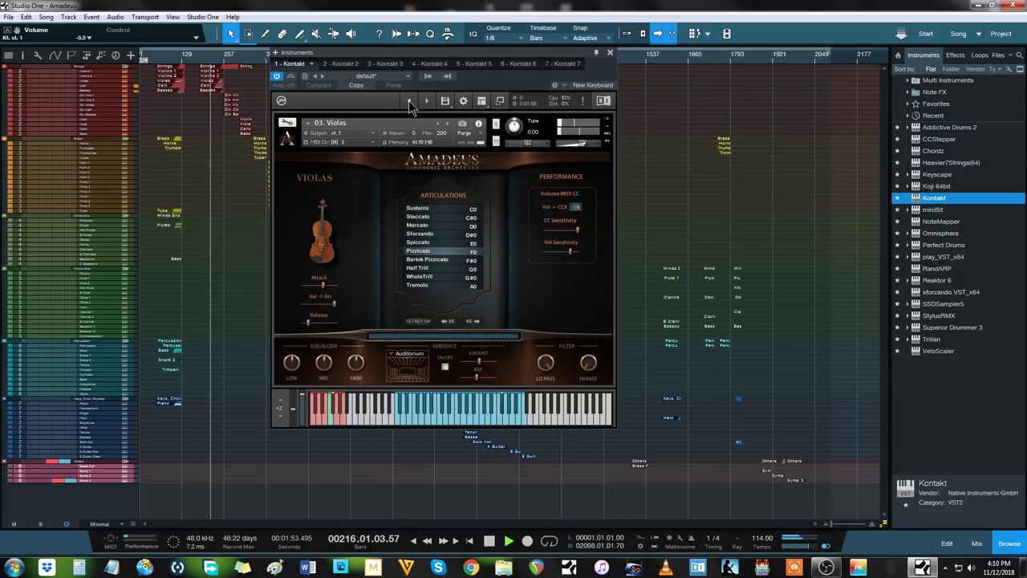
click(409, 102)
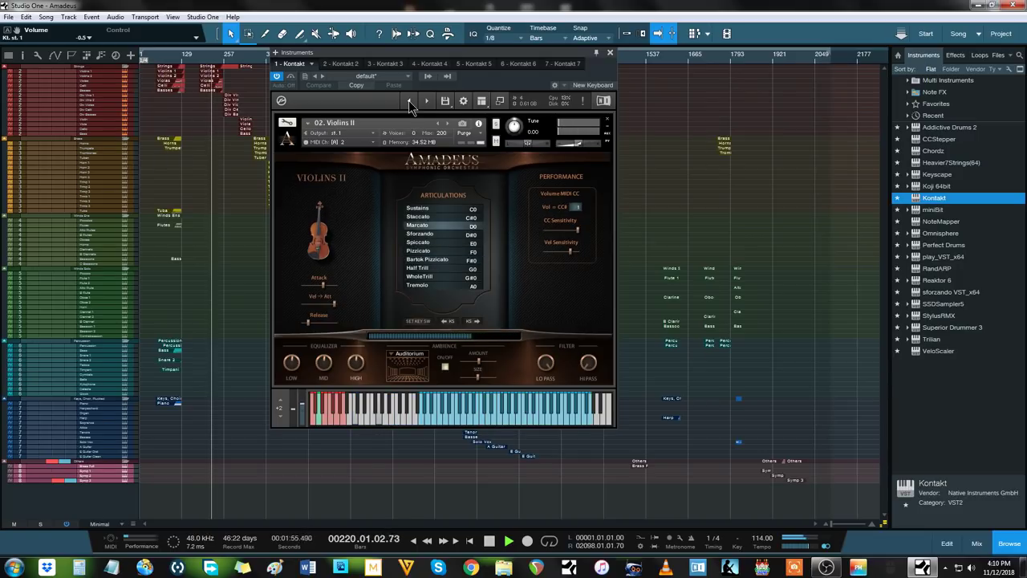
click(409, 101)
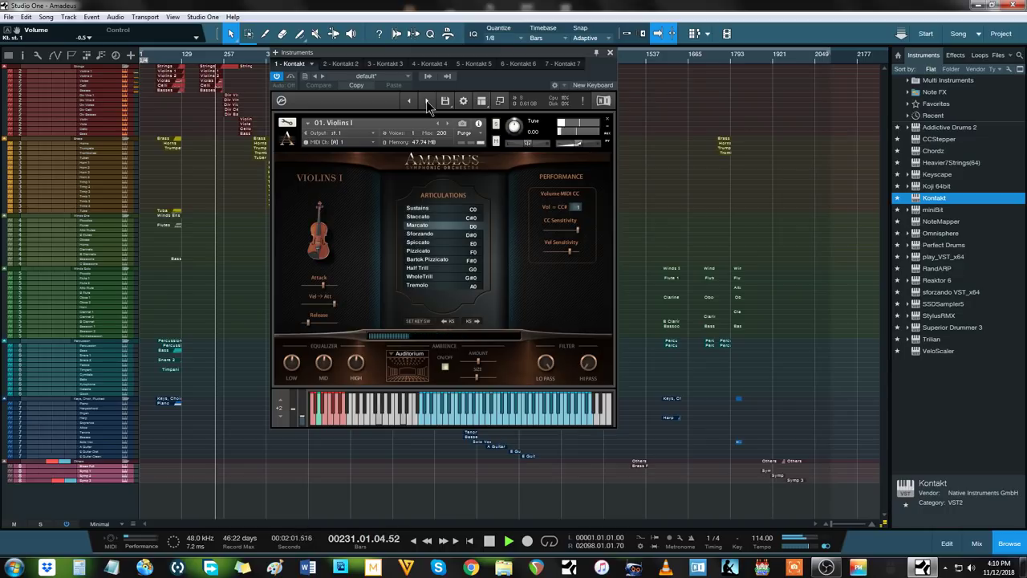
Step: Go forward again through Violins II, Violas and Cellos to Basses, following their articulation changes during playback
click(427, 101)
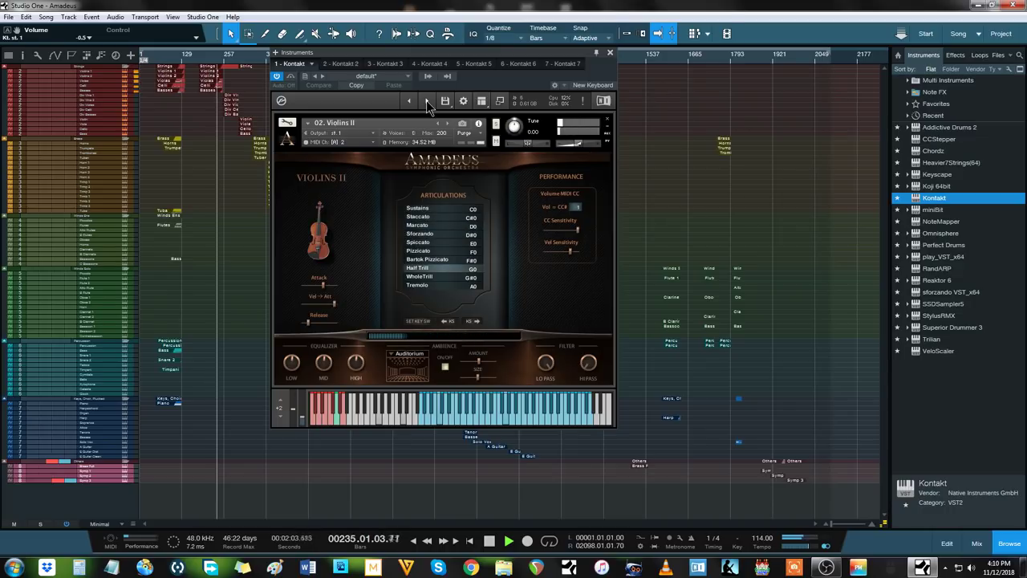
click(428, 102)
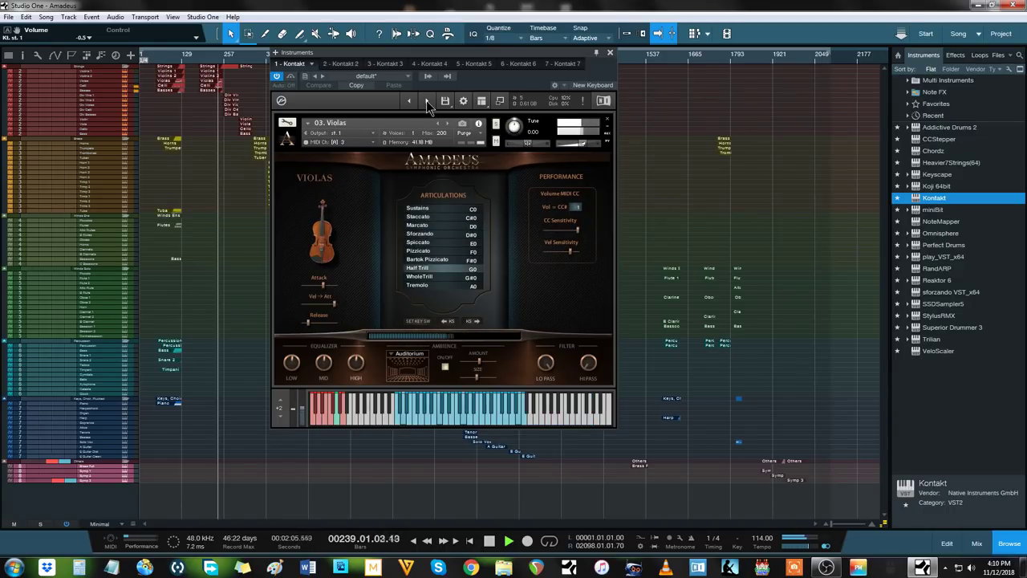
click(427, 102)
click(428, 102)
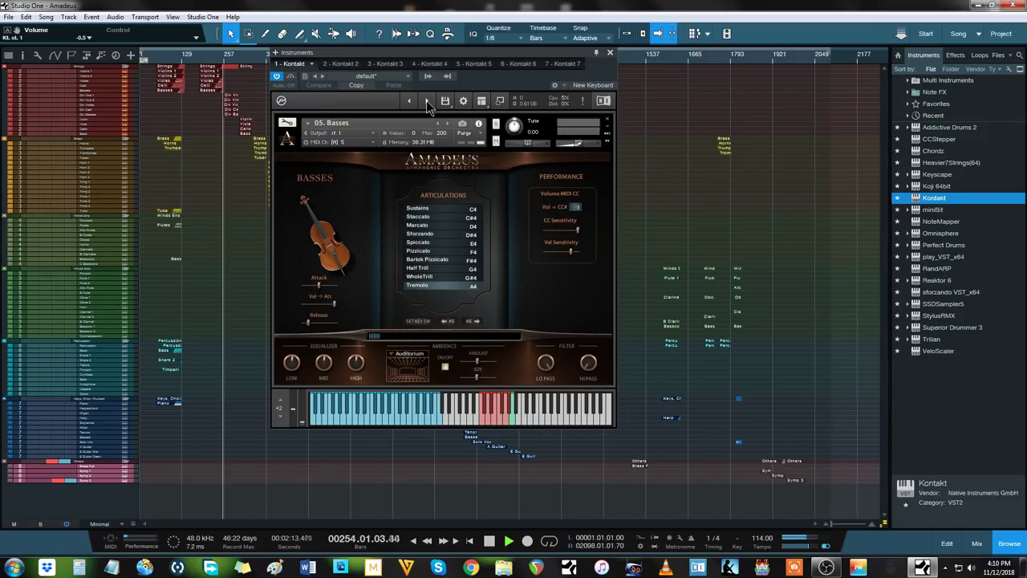
Step: View the small section string instruments one by one, from Violins I Small Sect to Basses Small Sect
click(427, 101)
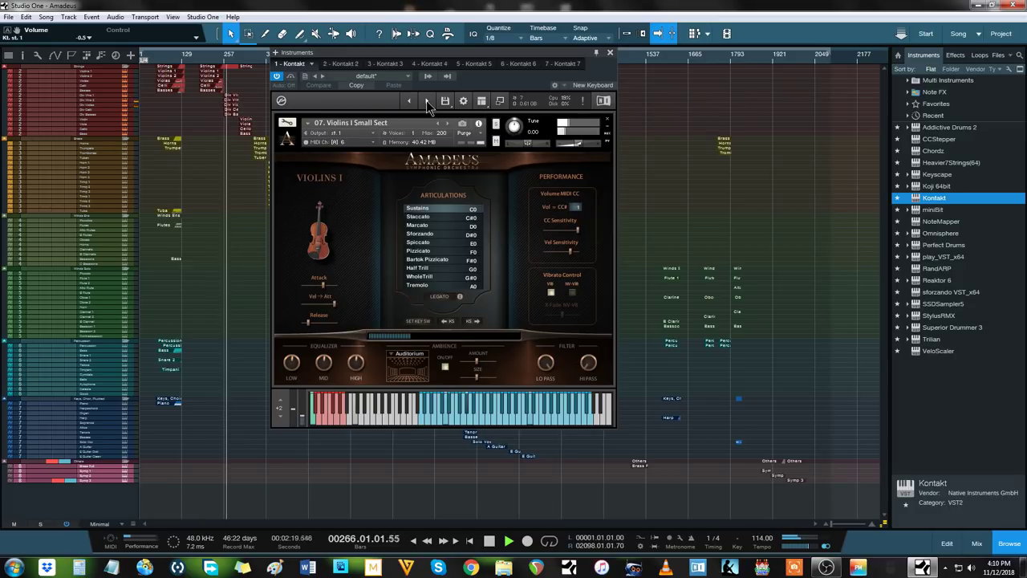
click(427, 101)
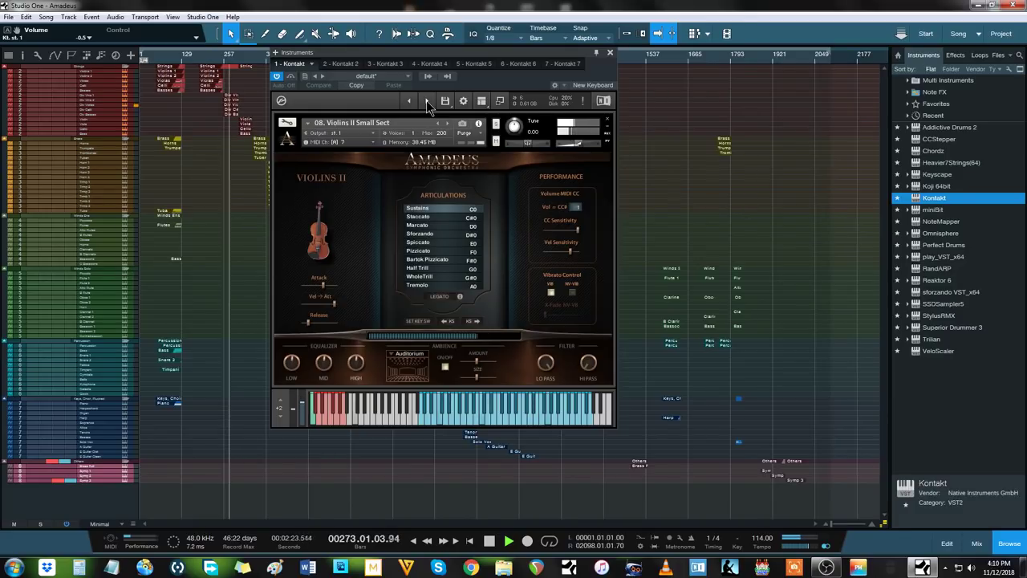
click(427, 102)
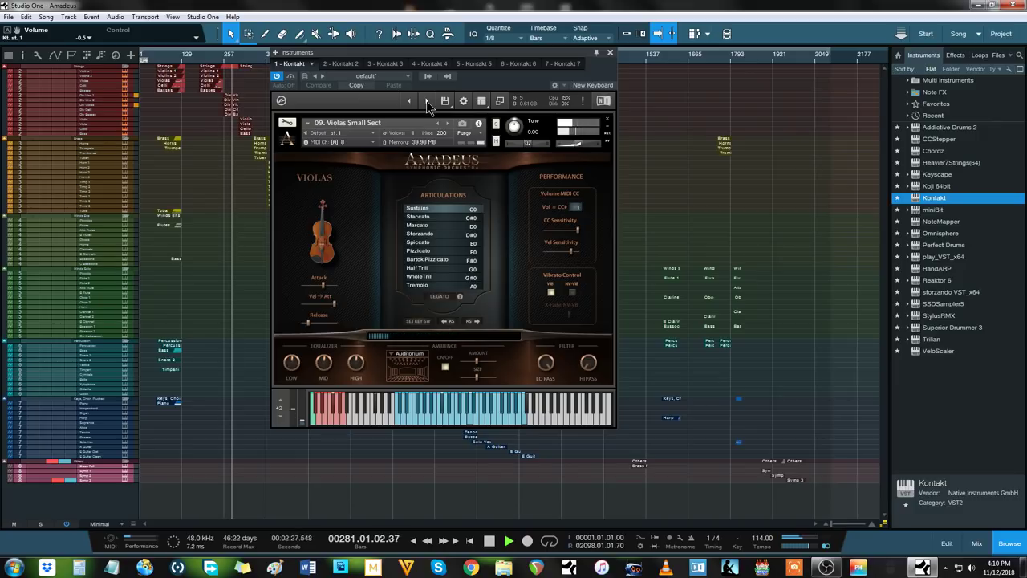
click(426, 102)
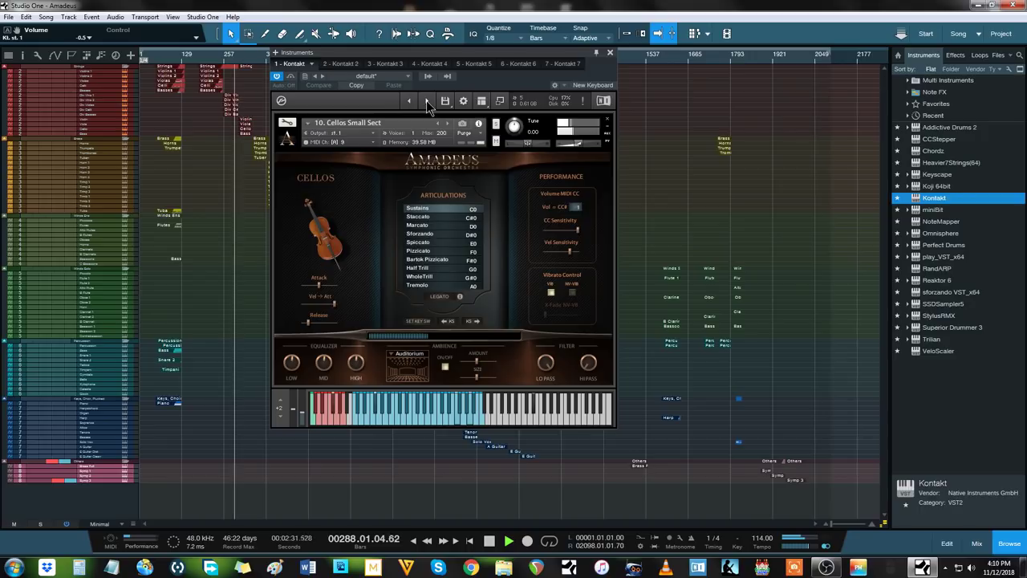
click(426, 102)
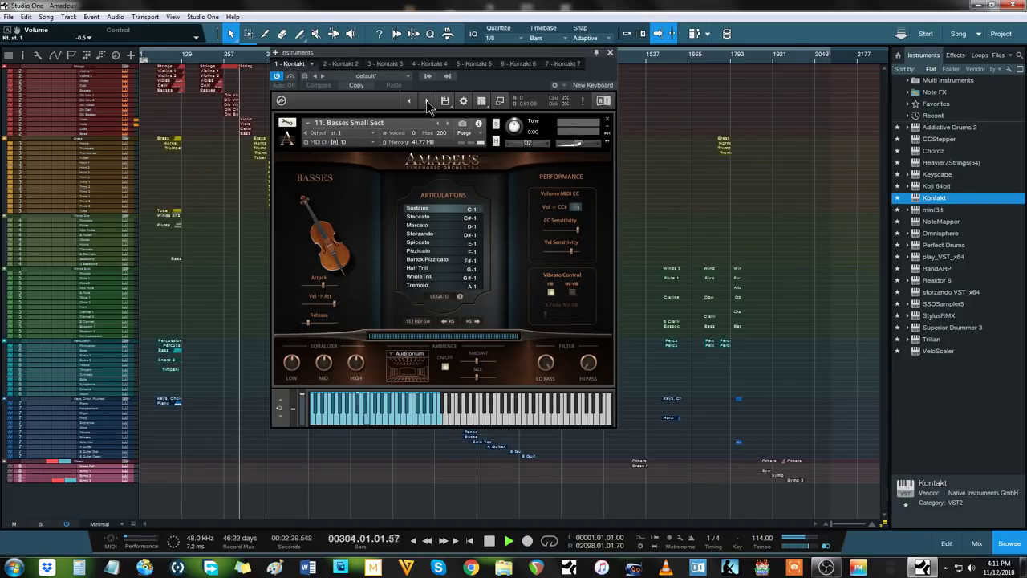
Step: View the solo string instruments in order: Solo Violin, Solo Viola, Solo Cello and Solo Bass
click(428, 101)
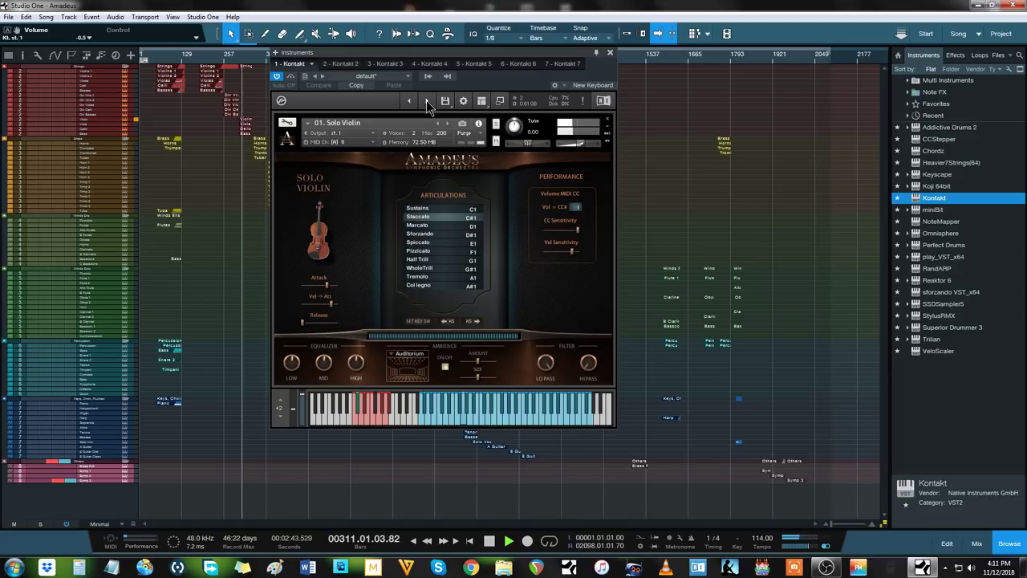
click(428, 101)
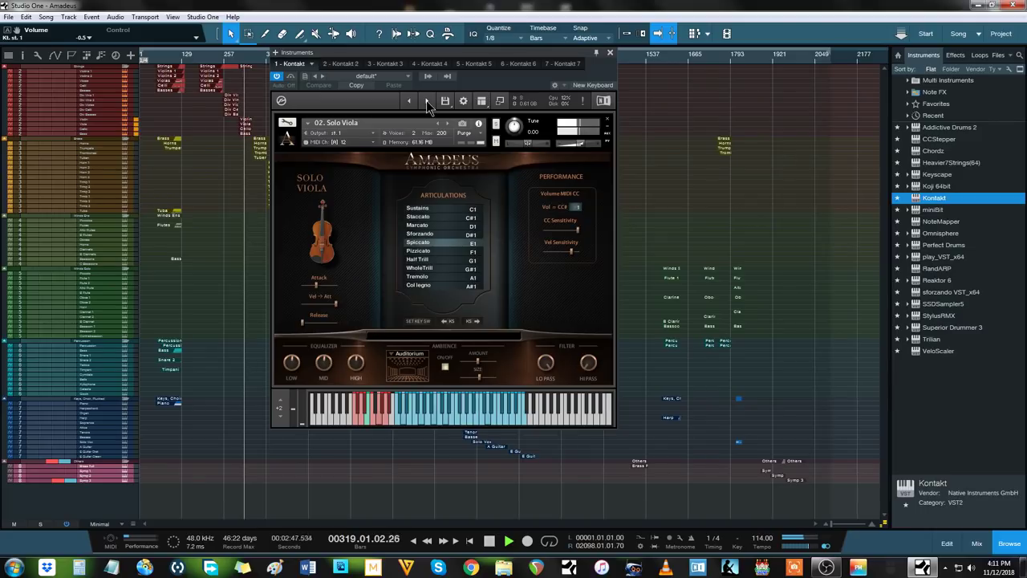
click(428, 101)
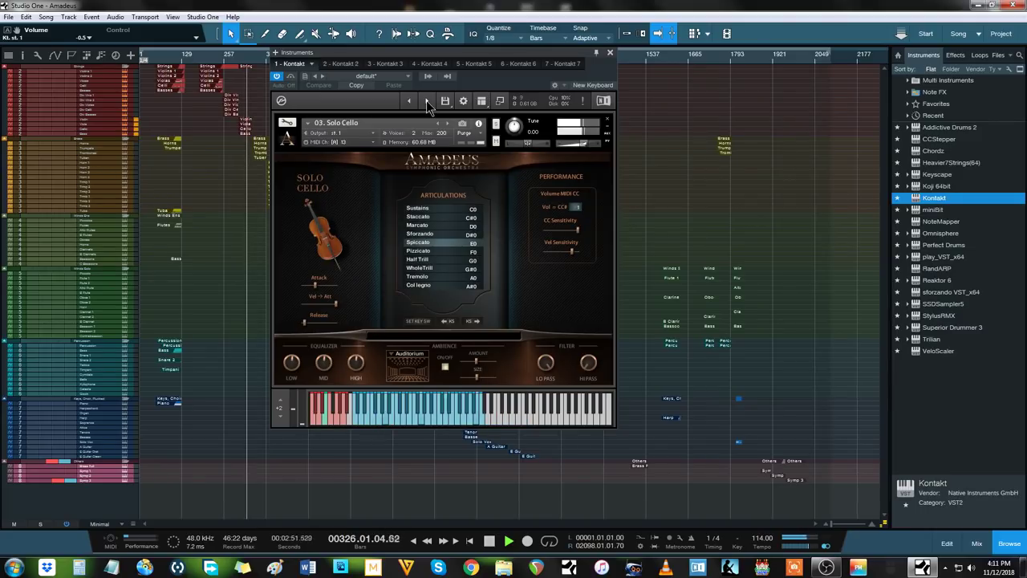
click(428, 102)
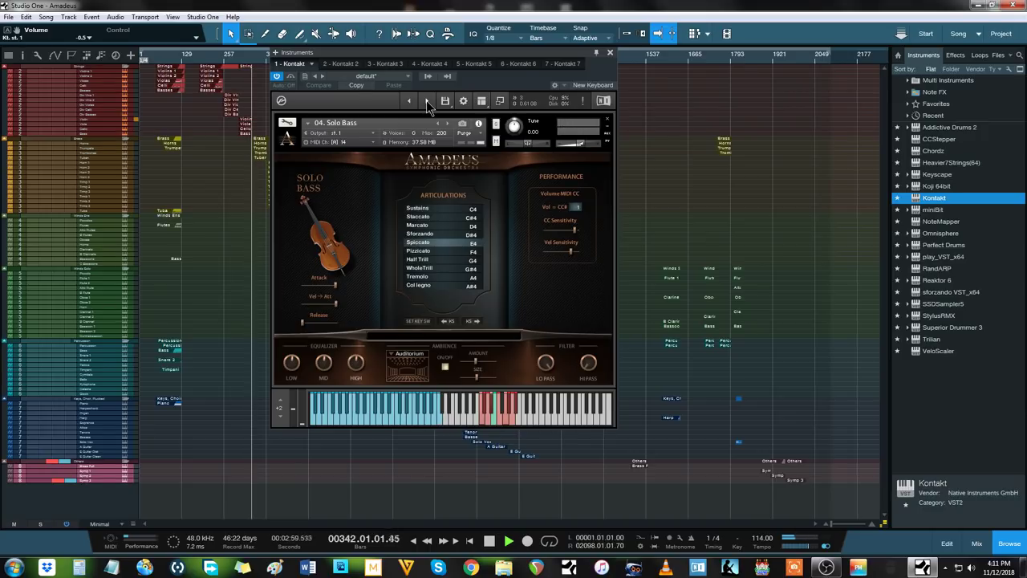
Step: Show the Kontakt 2 instance and view its Trumpet, Trombone and Tuba Ensemble instruments
click(341, 63)
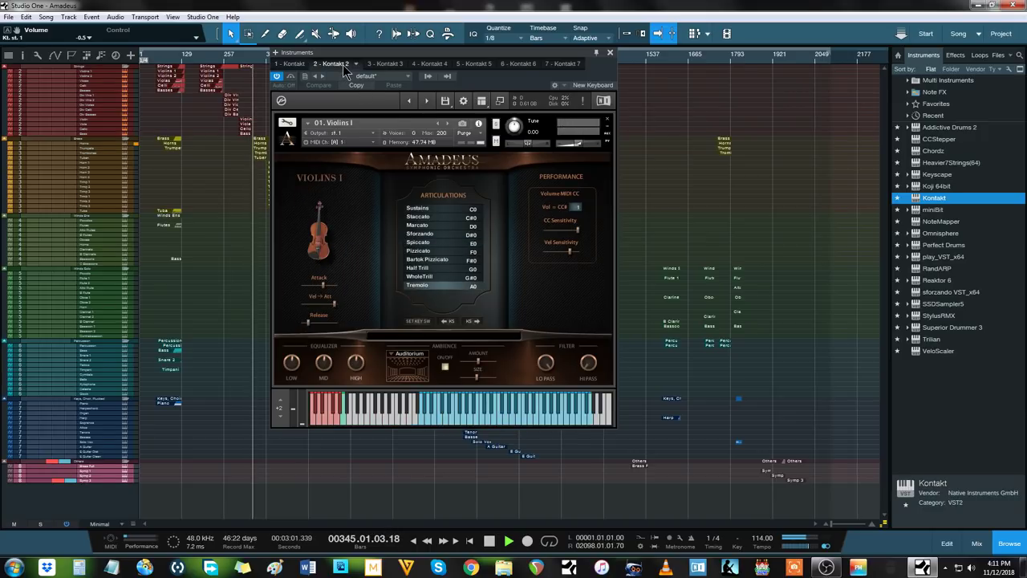
click(428, 103)
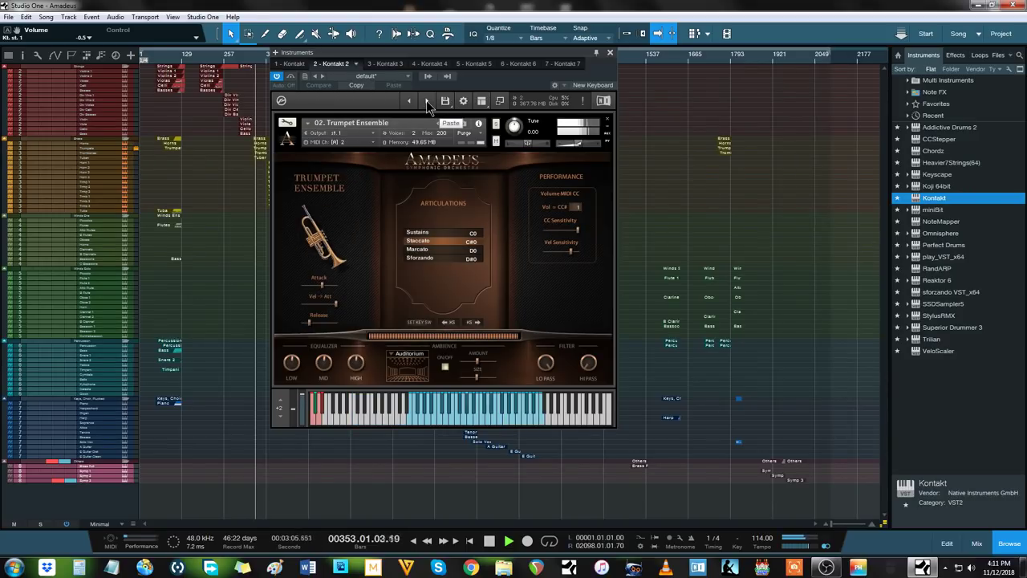
click(428, 103)
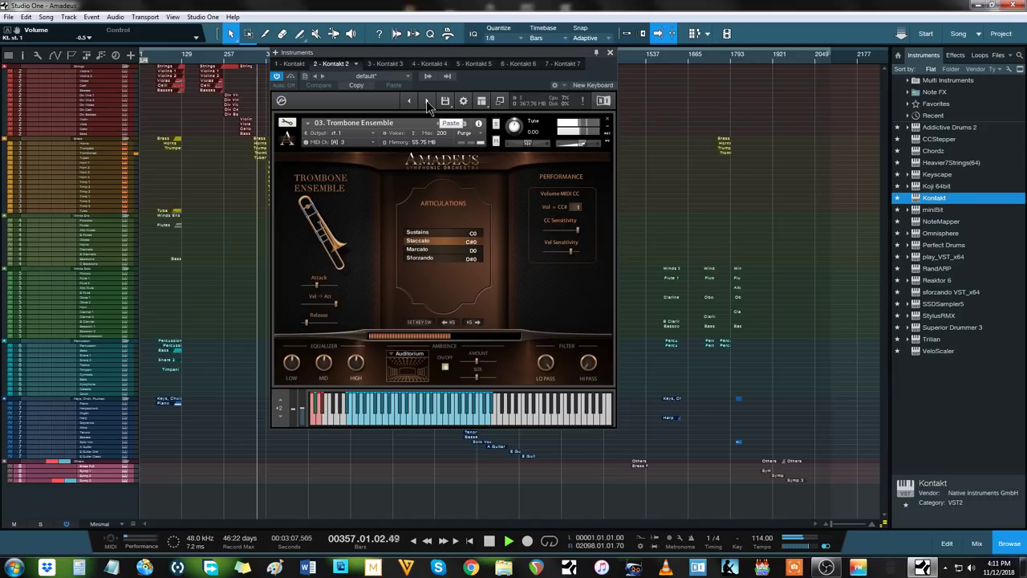
click(427, 103)
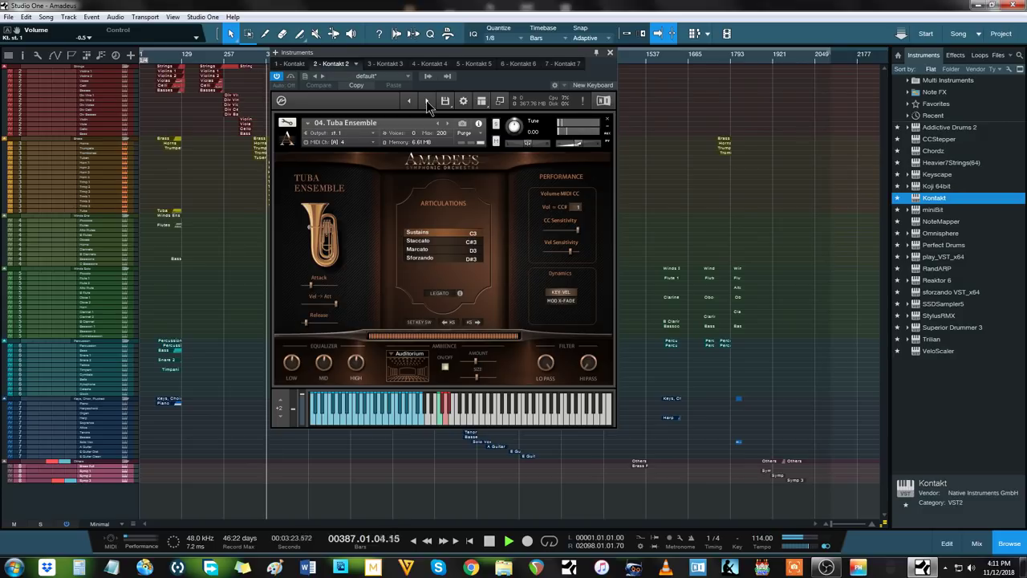
Step: View the solo brass instruments from French Horn 1 through Trombone 2 to Tuba, ending back at French Horn Ensemble
click(427, 101)
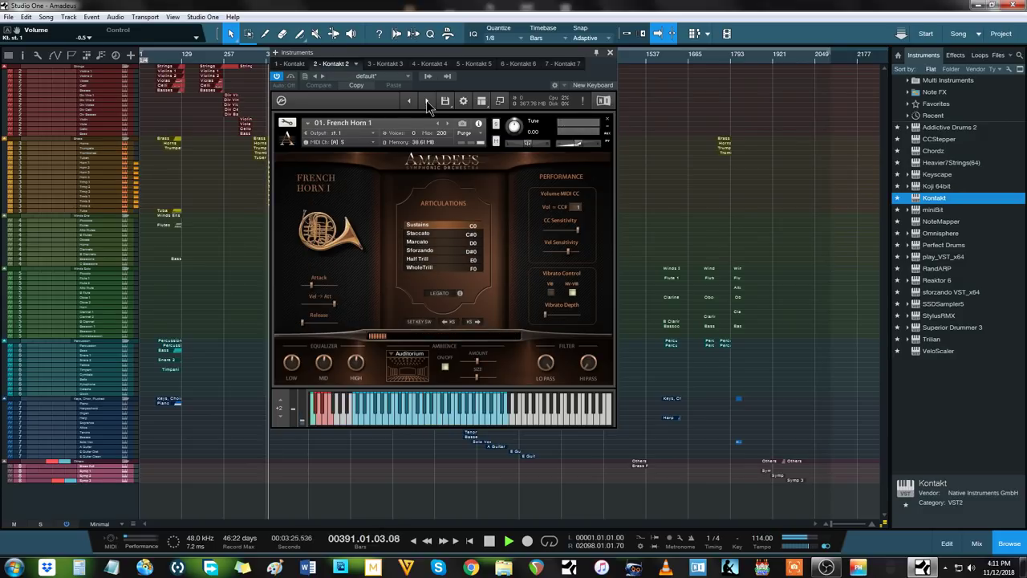
click(427, 101)
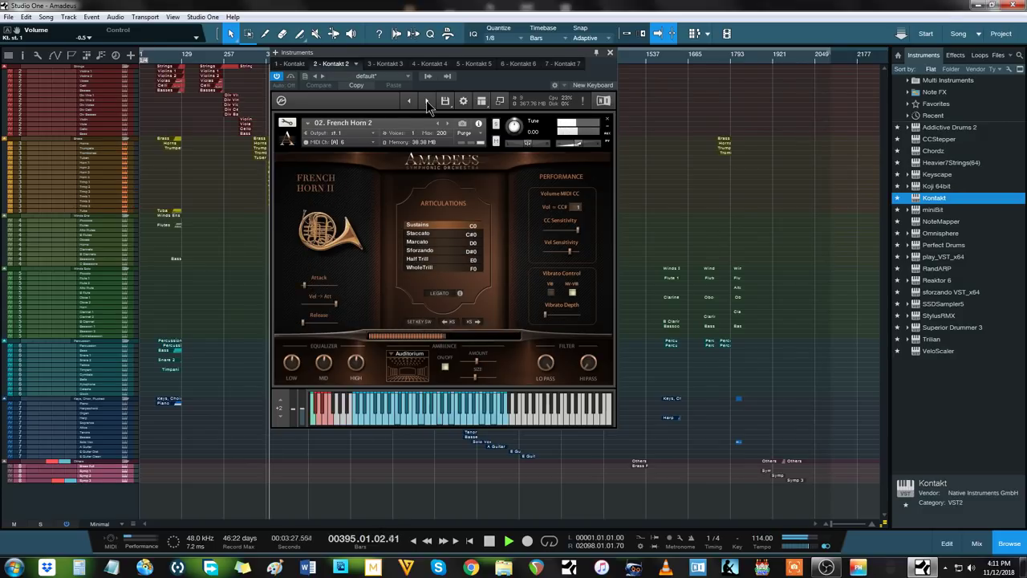
click(426, 101)
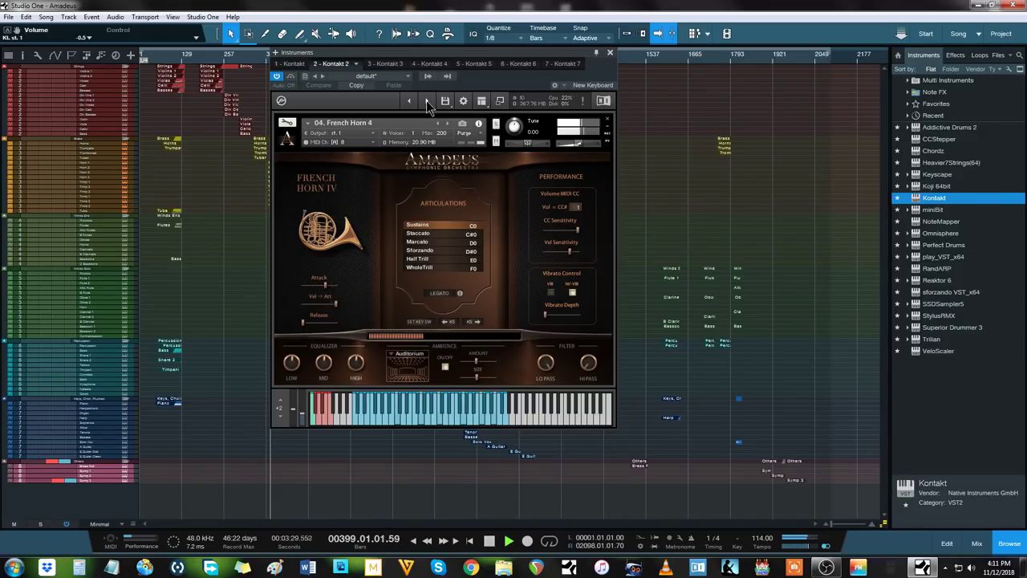
click(426, 101)
click(427, 101)
click(427, 101)
click(426, 102)
click(427, 101)
click(426, 101)
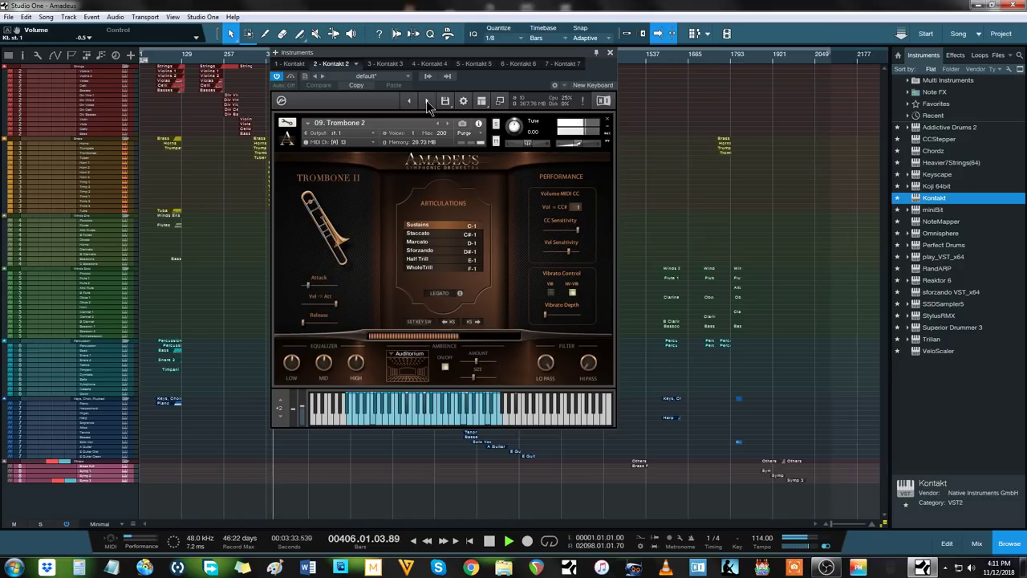
click(426, 101)
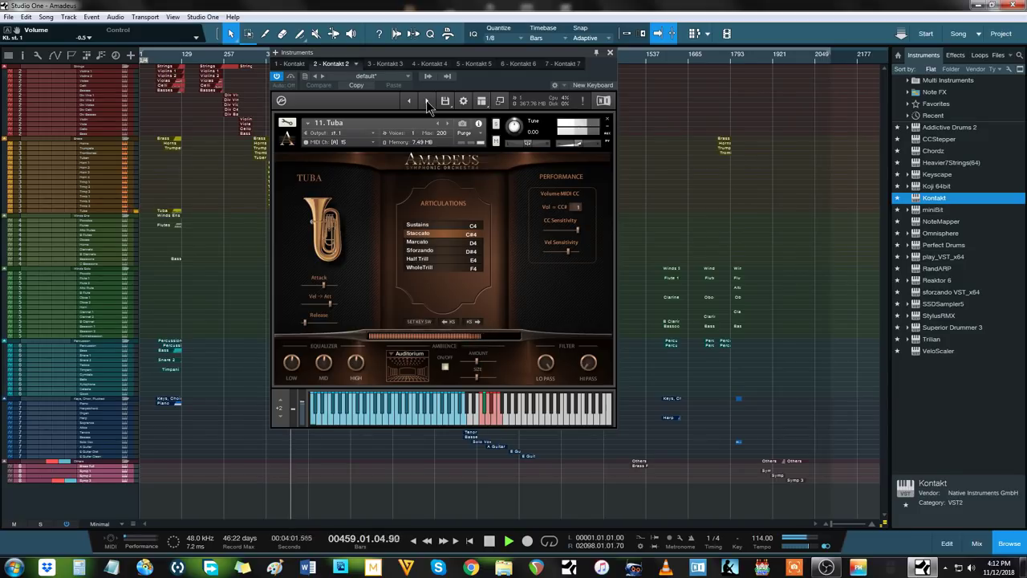
click(426, 100)
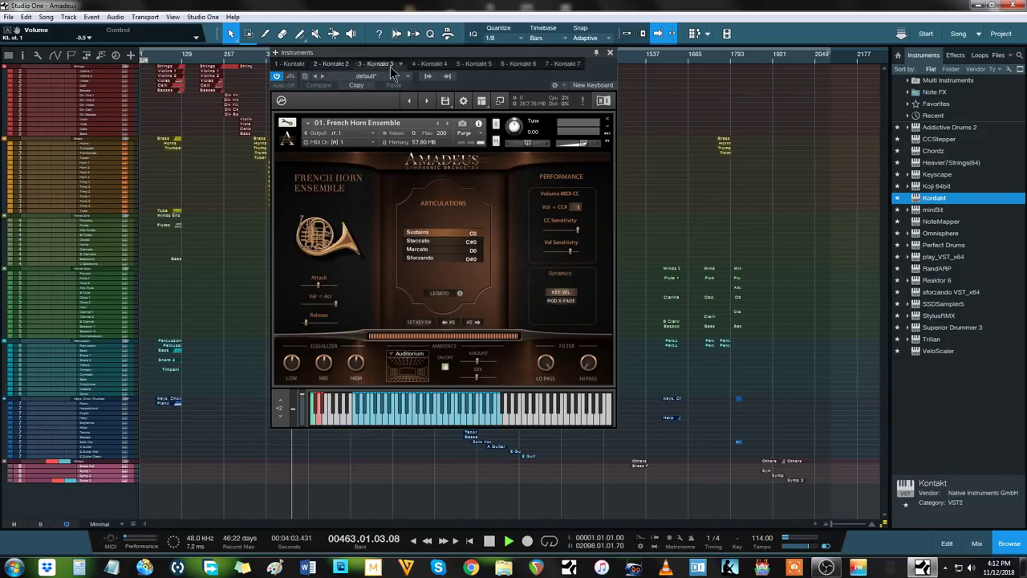
Step: Show the Kontakt 3 instance and view its woodwind ensembles from Piccolo Ensemble through to Clarinet Ensemble
click(378, 63)
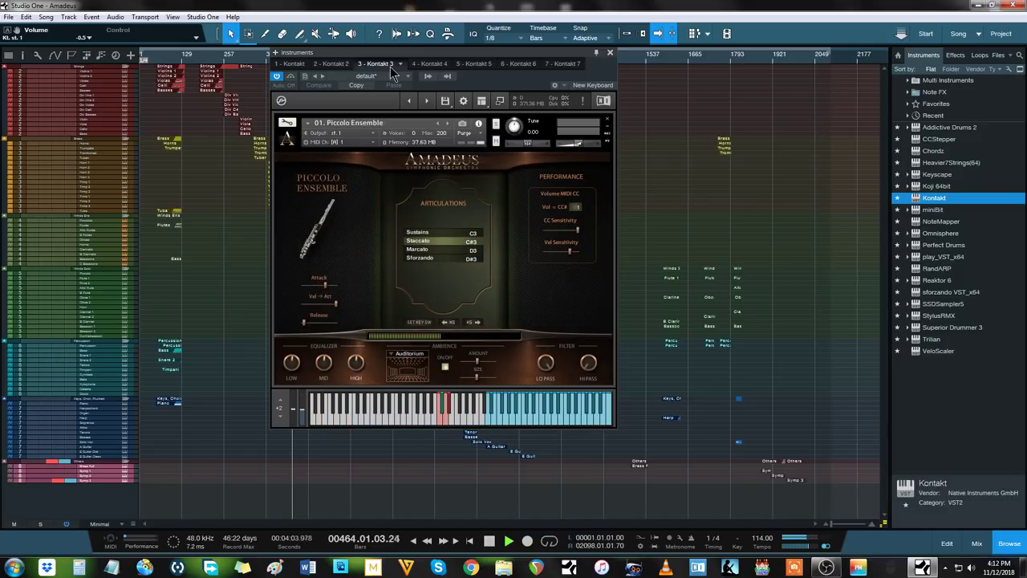
click(428, 102)
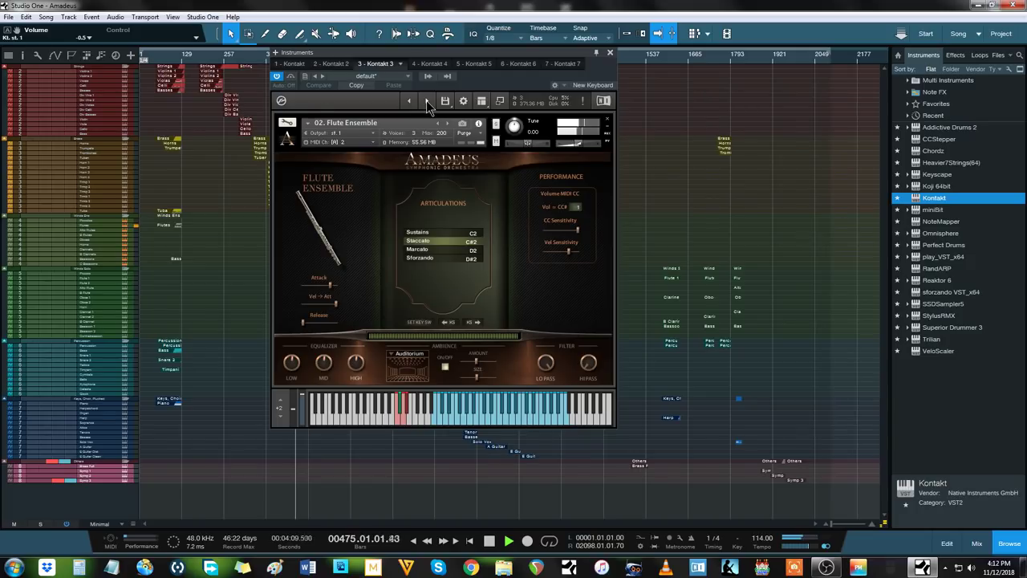
click(428, 102)
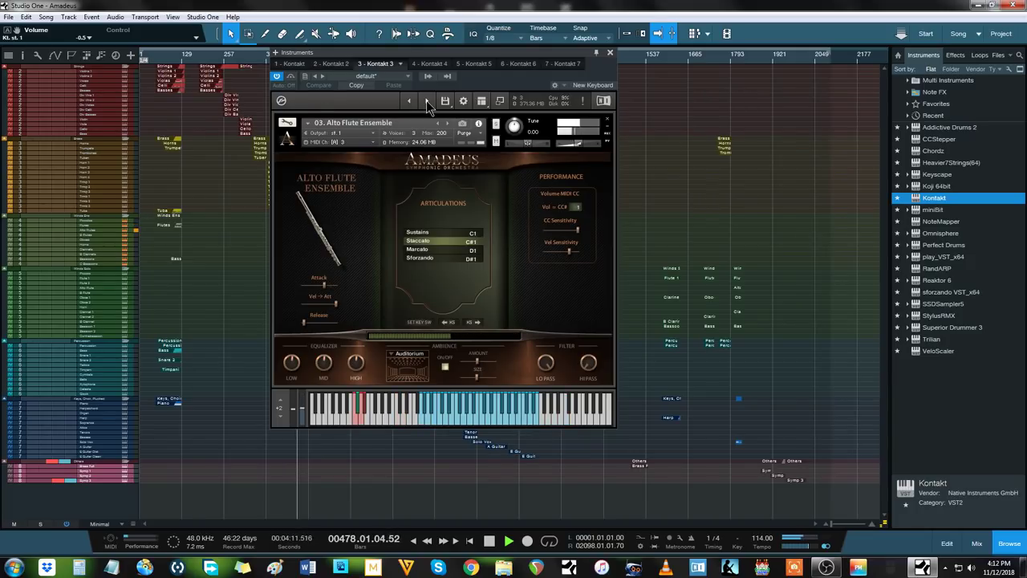
click(428, 102)
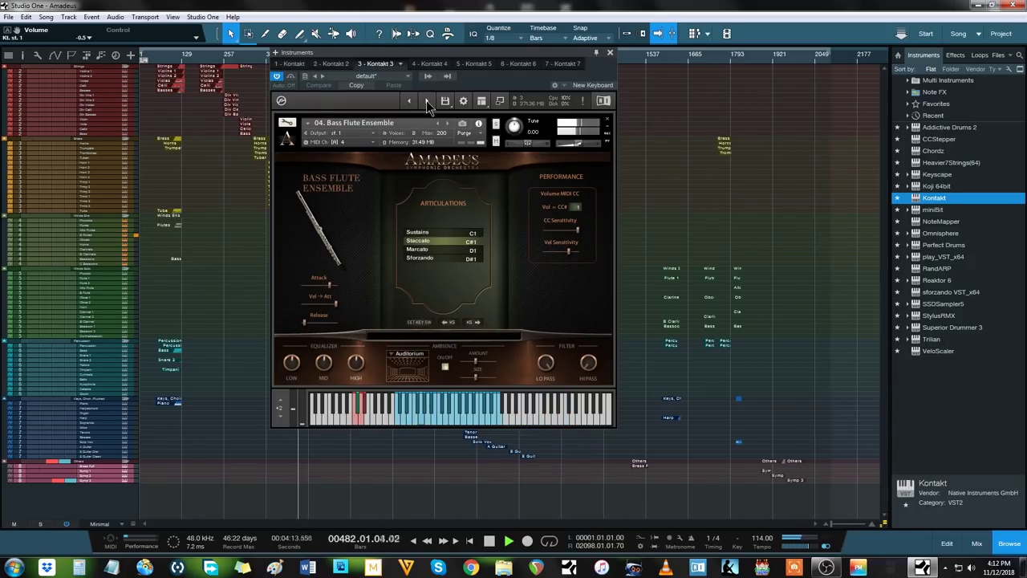
click(427, 102)
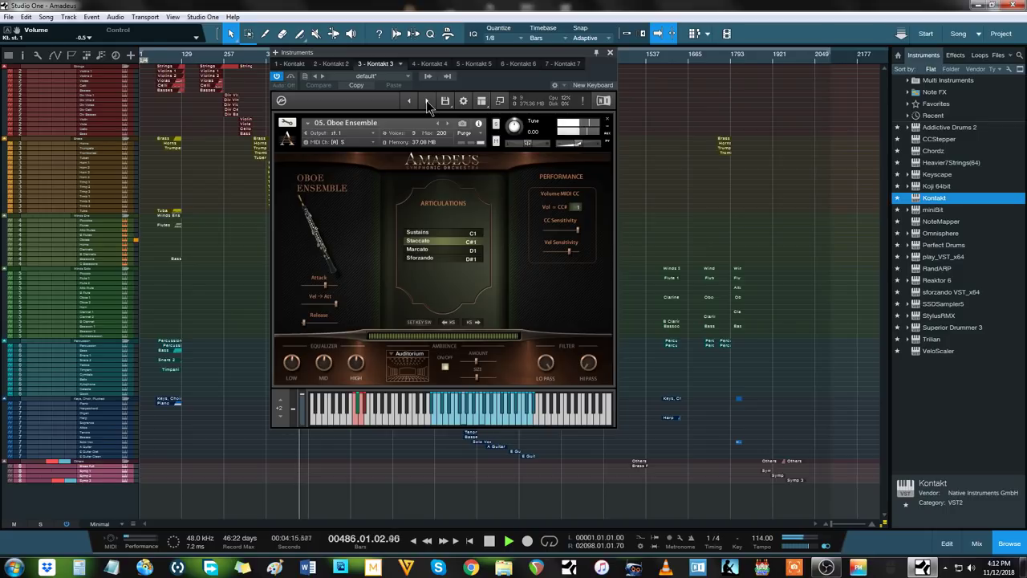
click(428, 102)
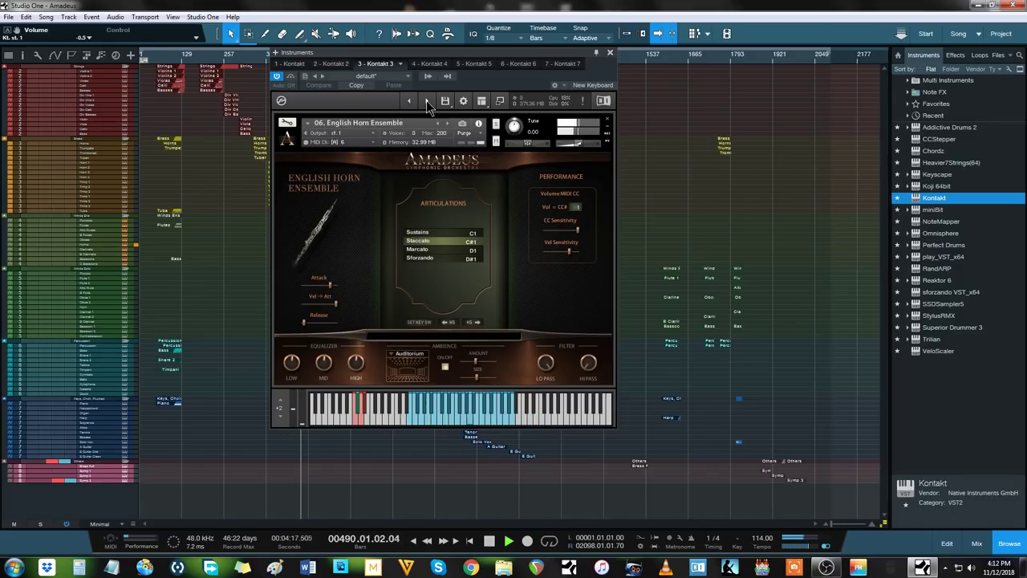
click(428, 102)
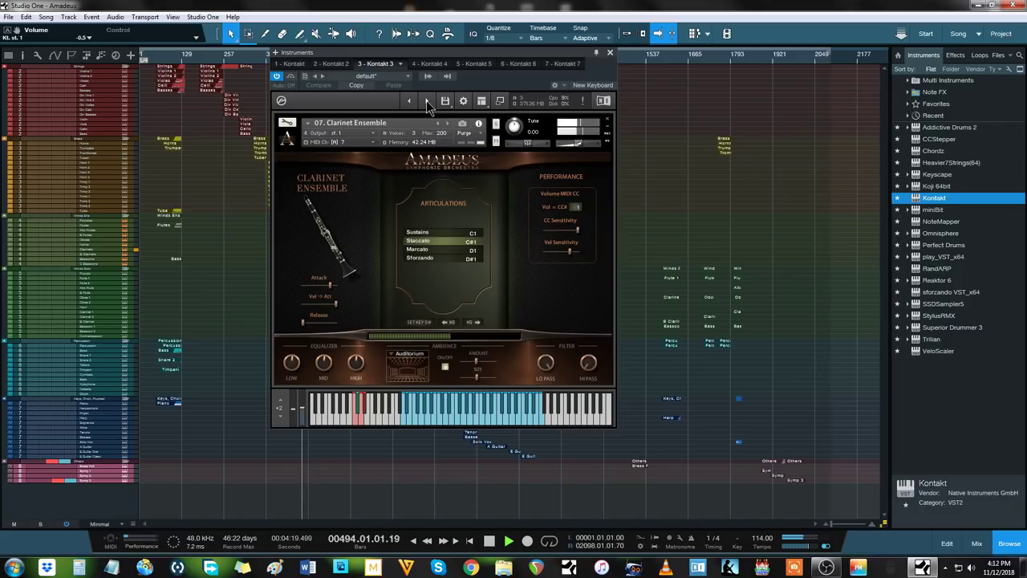
Step: View the remaining woodwind ensembles in order: Bass Clarinet, Bassoon and Contra Bassoon Ensemble
click(428, 102)
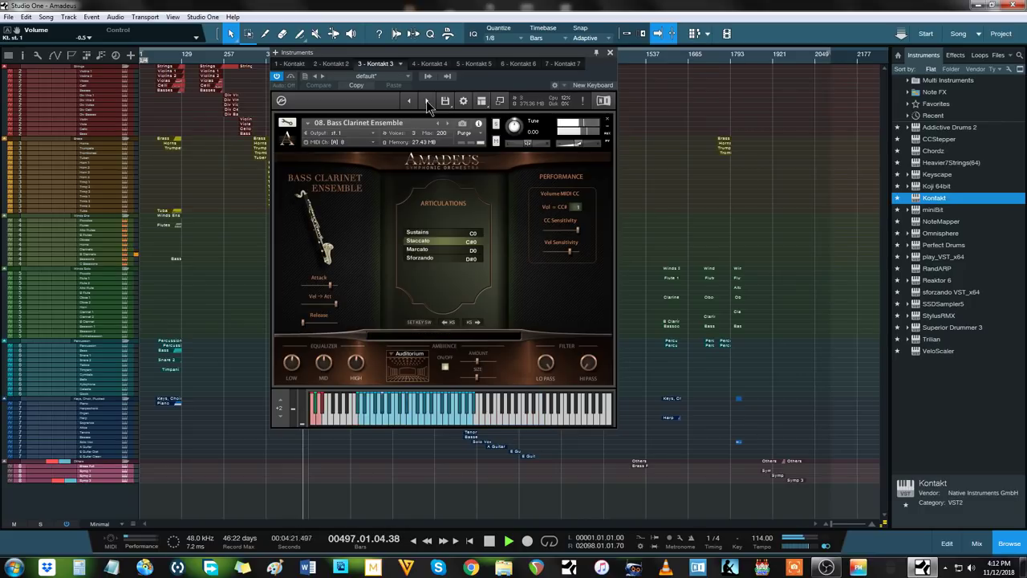
click(427, 102)
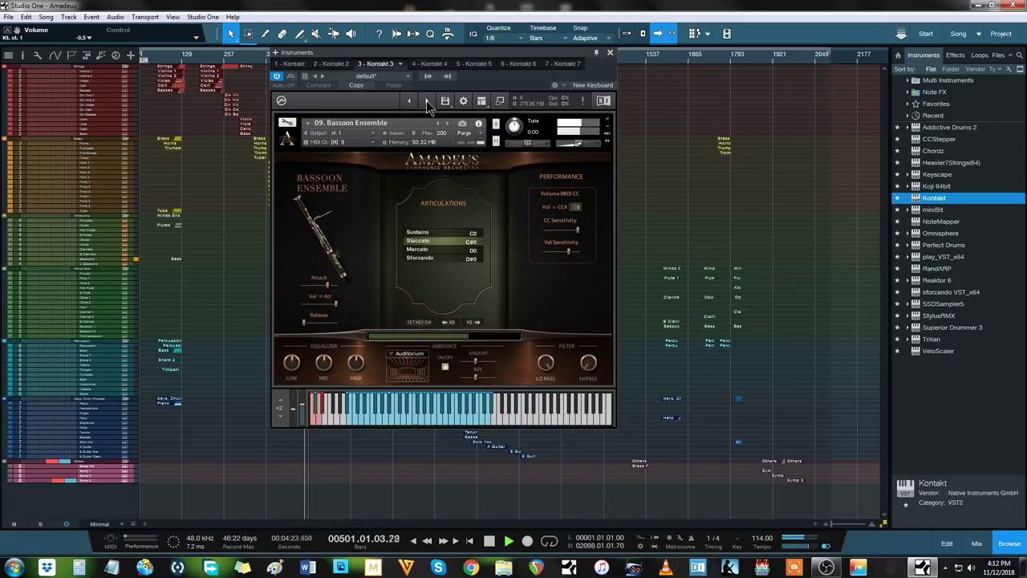
click(428, 102)
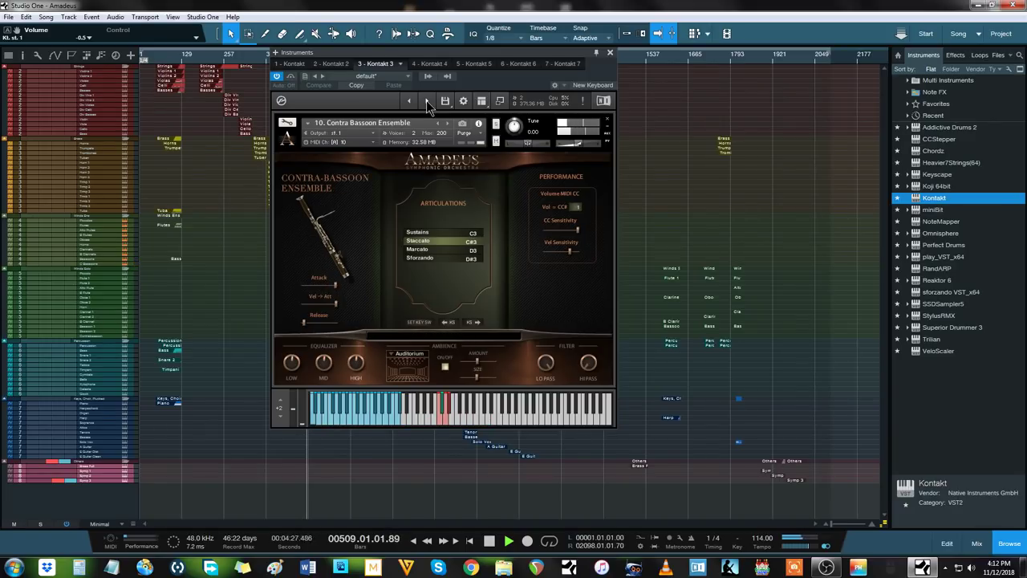
Step: Show the Kontakt 4 instance and view its solo woodwinds from Piccolo through the flutes to Oboe I and Oboe II
click(427, 102)
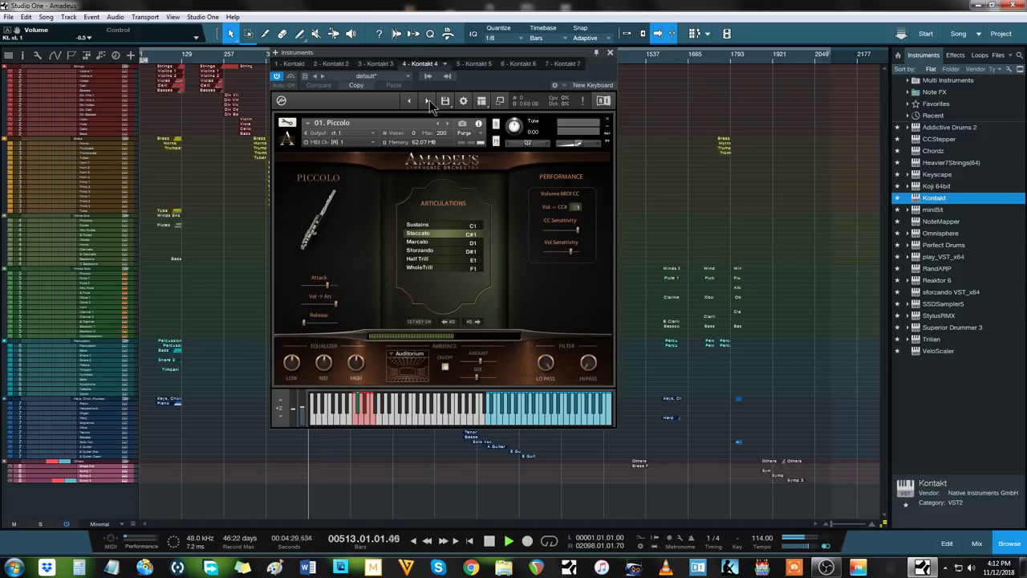
click(428, 102)
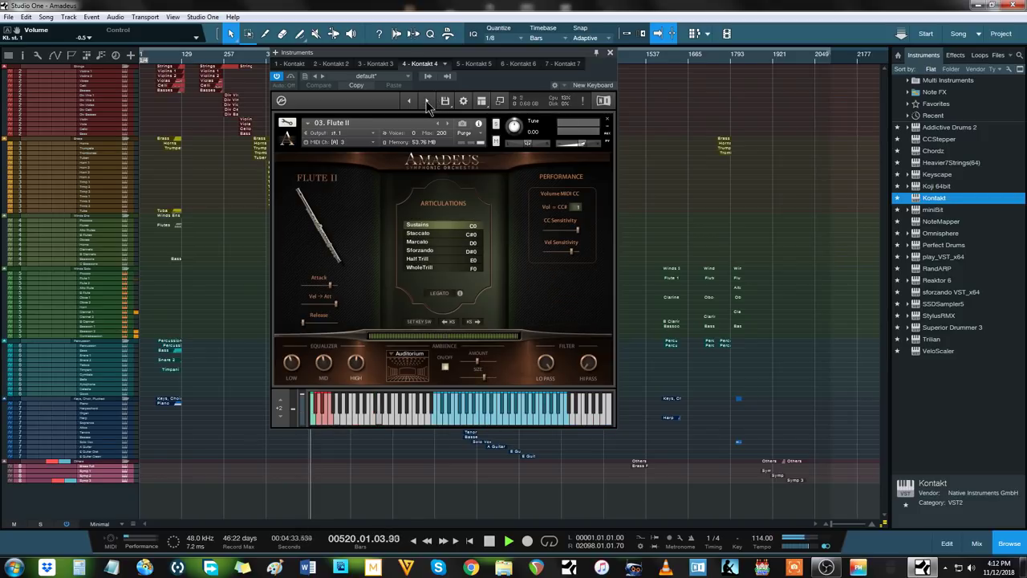
click(428, 101)
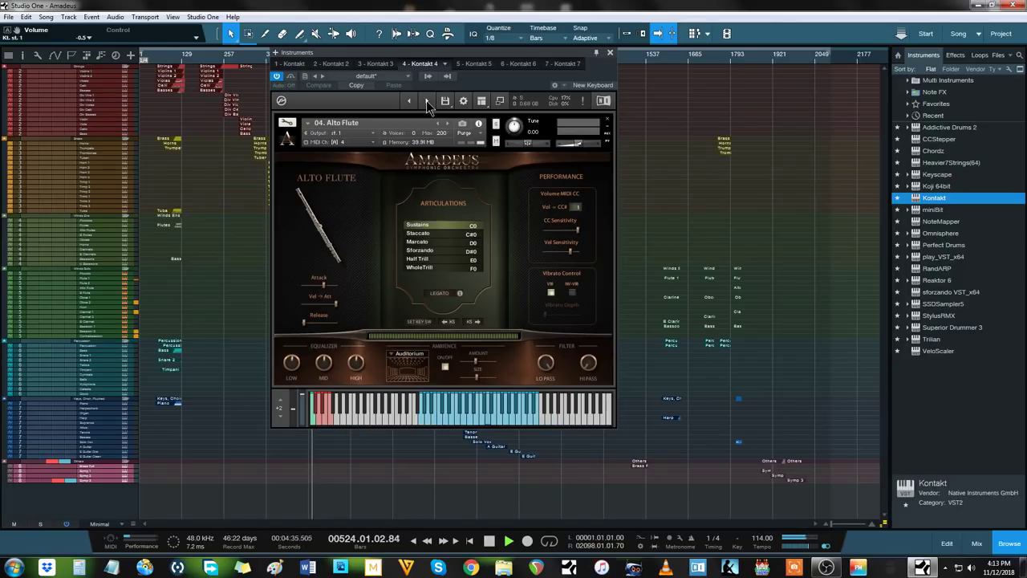
click(428, 102)
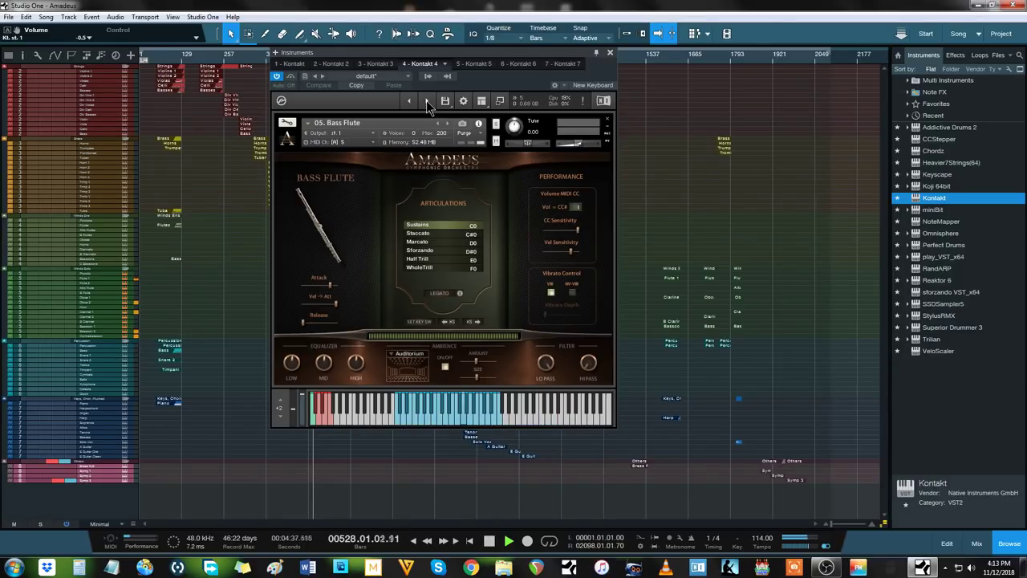
click(428, 102)
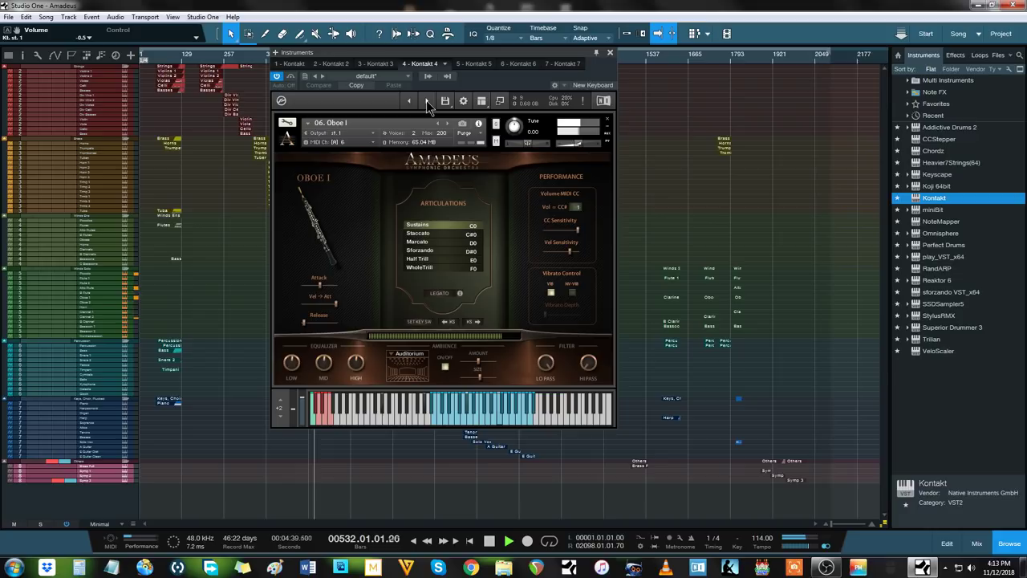
click(428, 102)
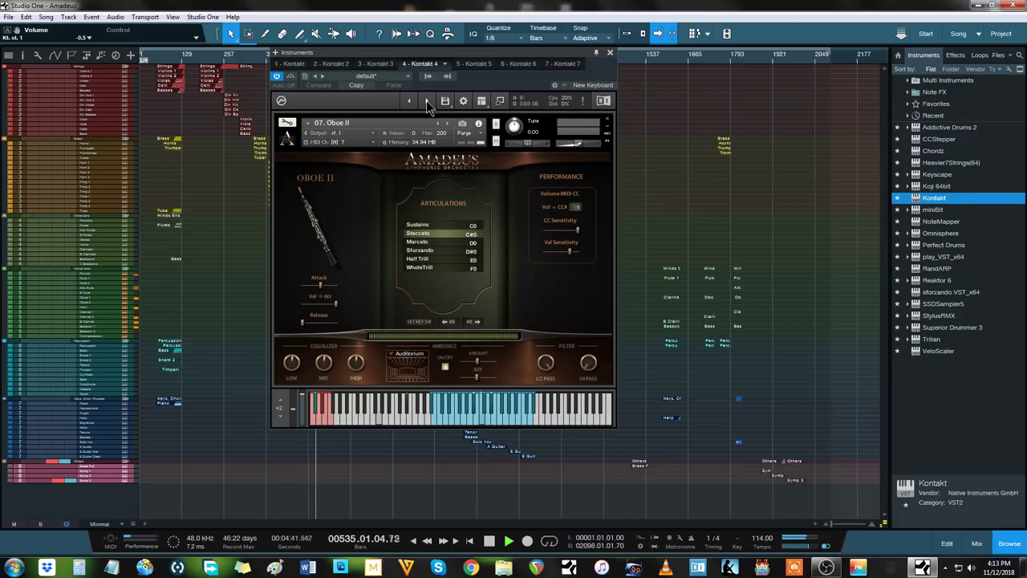
Step: View the solo woodwinds after Oboe II, including Clarinet I, Bass Clarinet and Contra Bassoon, ending back at Piccolo
click(428, 102)
click(428, 102)
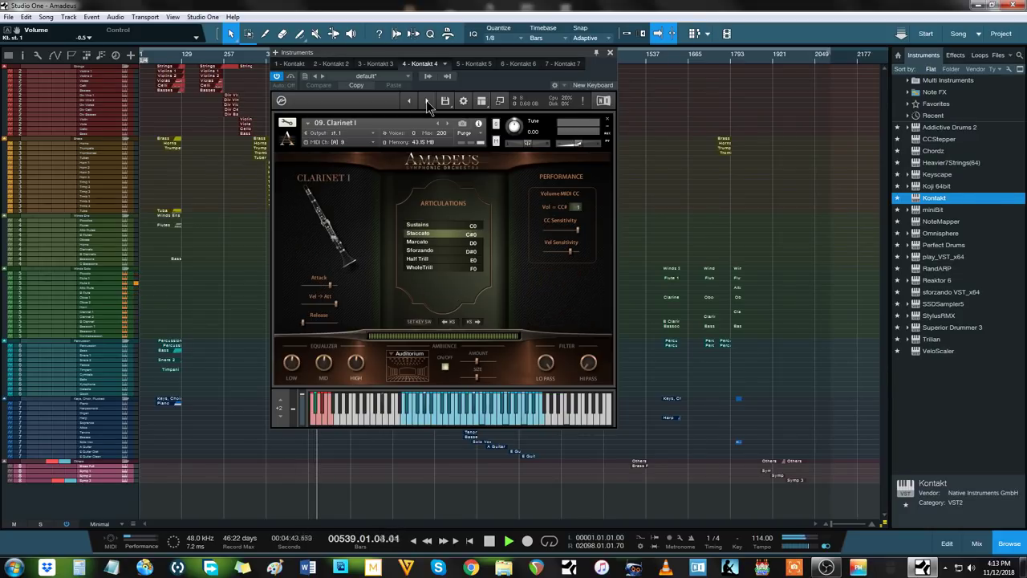
click(427, 102)
click(427, 102)
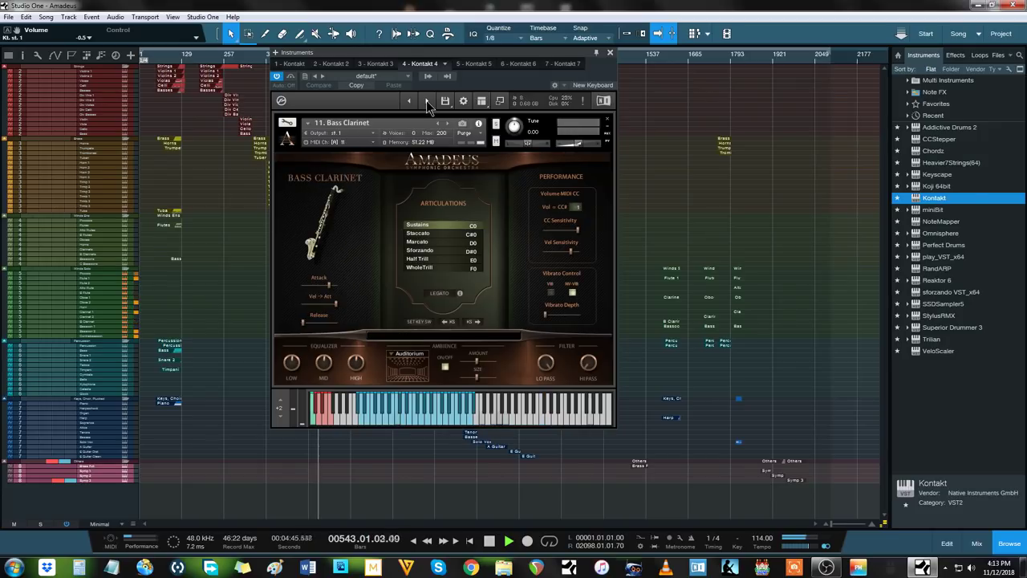
click(428, 102)
click(427, 102)
click(427, 101)
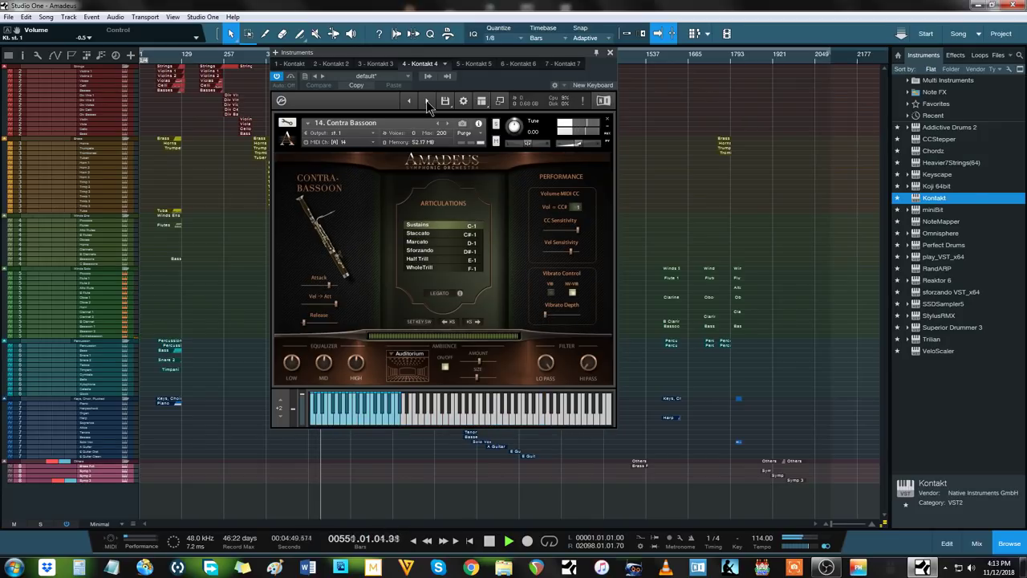
click(428, 102)
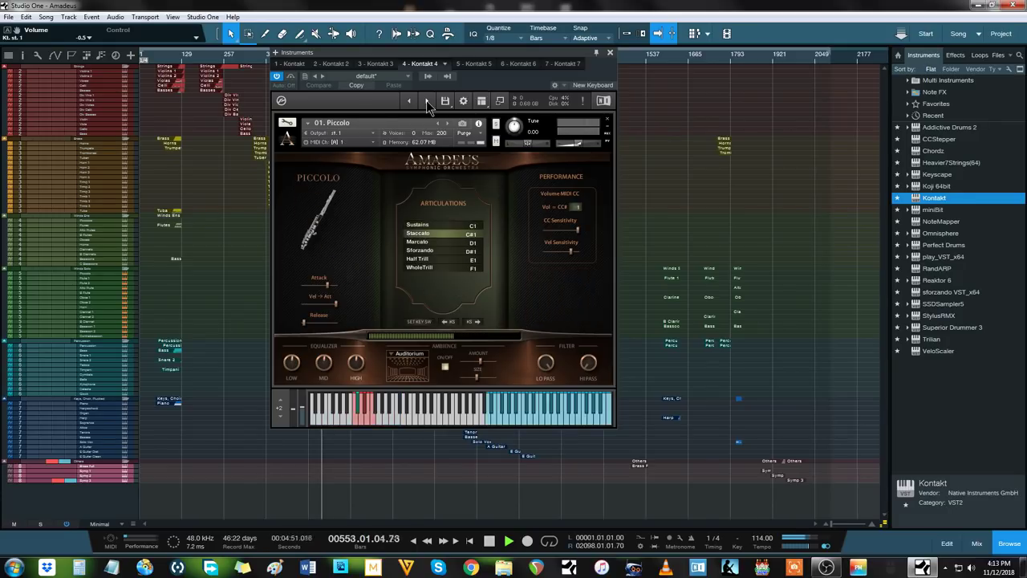
Step: Show the Kontakt 5 instance and view Assorted Percussion, Bass Drum, Snare Drum 1 and 2, Taiko Drums and Timpani
click(483, 64)
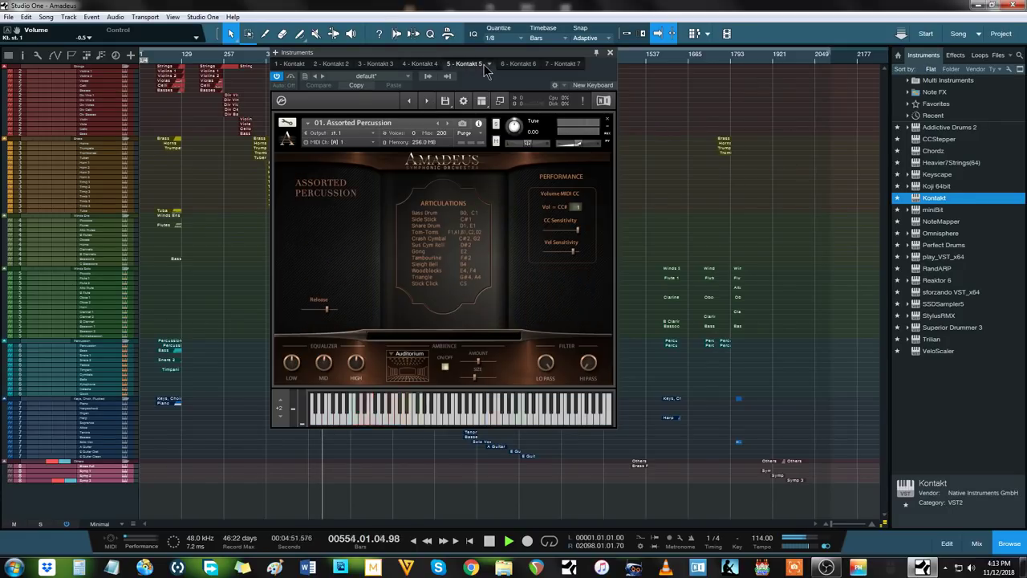
click(427, 102)
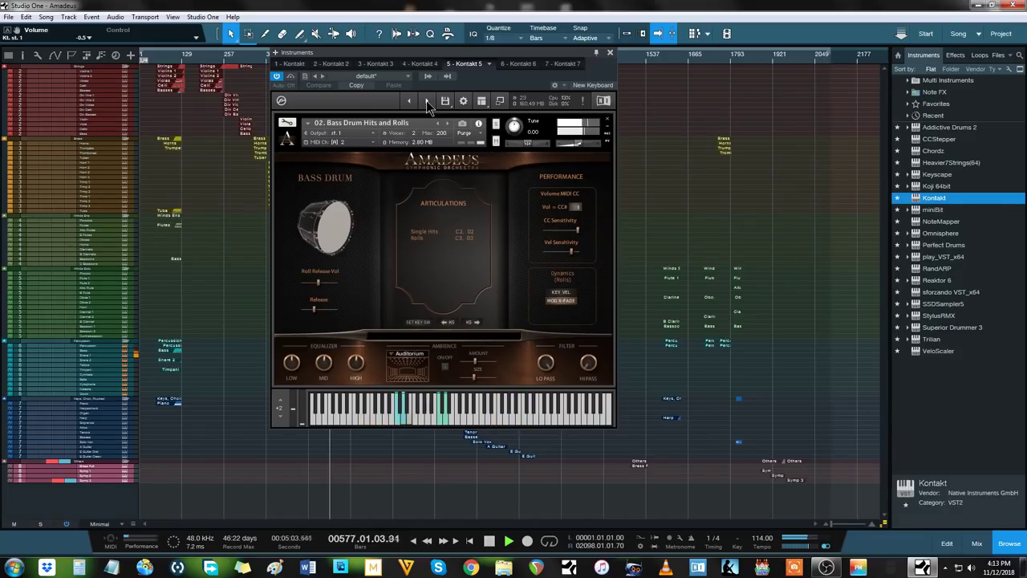
click(426, 102)
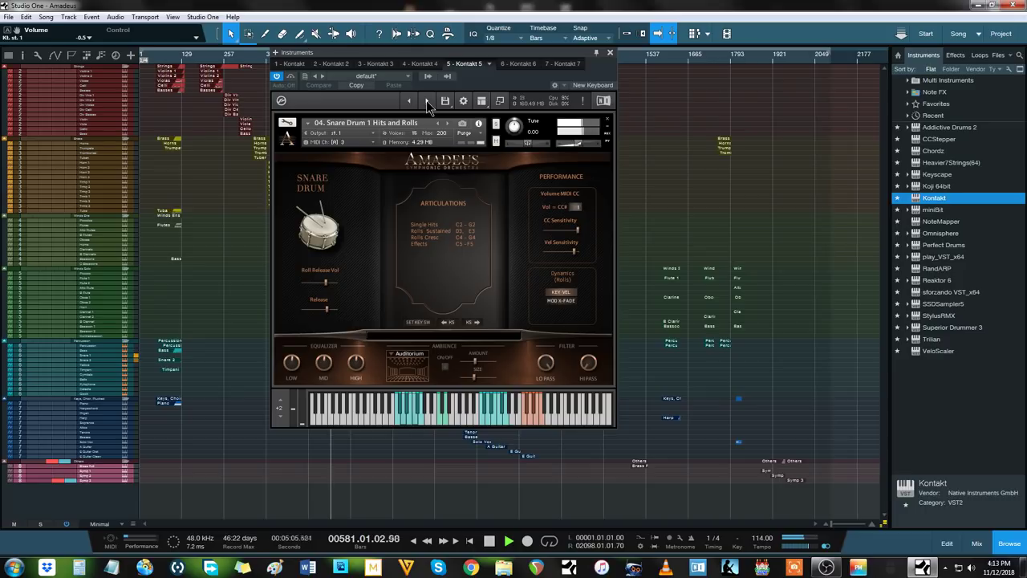
click(426, 102)
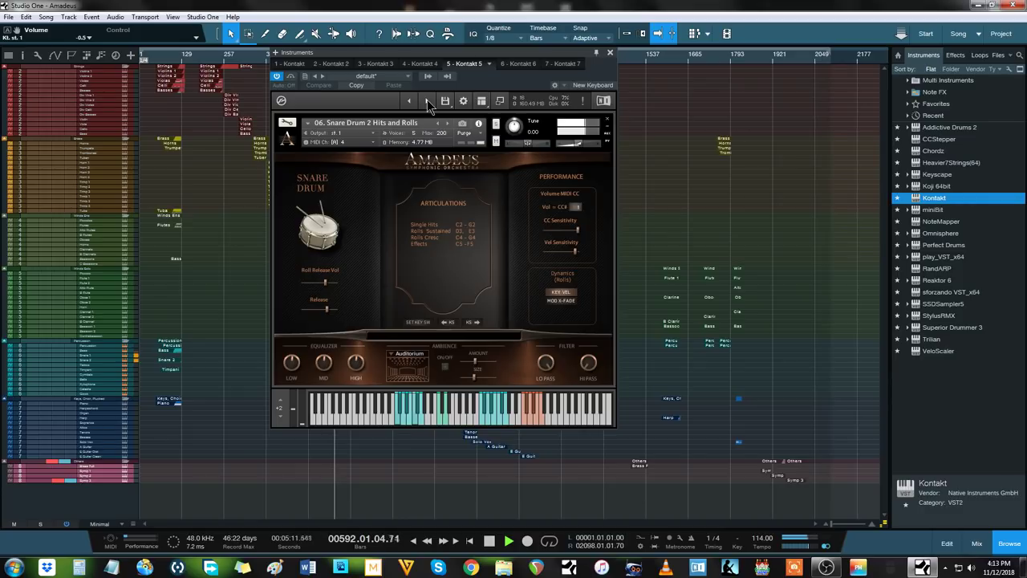
click(427, 102)
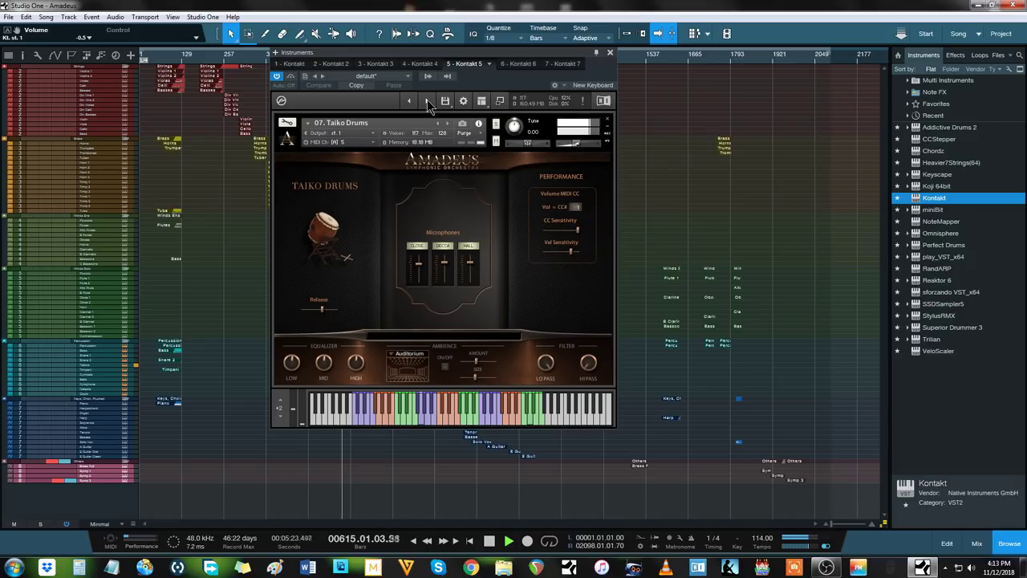
click(429, 102)
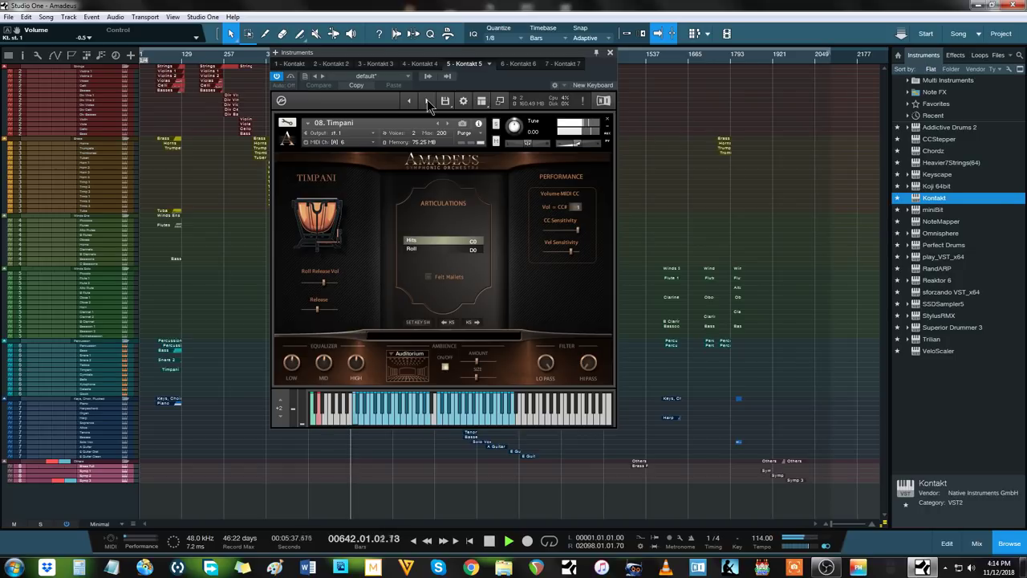
Step: View the Cymbals, Tubular Bells, Xylophone, Celesta and Glockenspiel percussion instruments in order
click(428, 102)
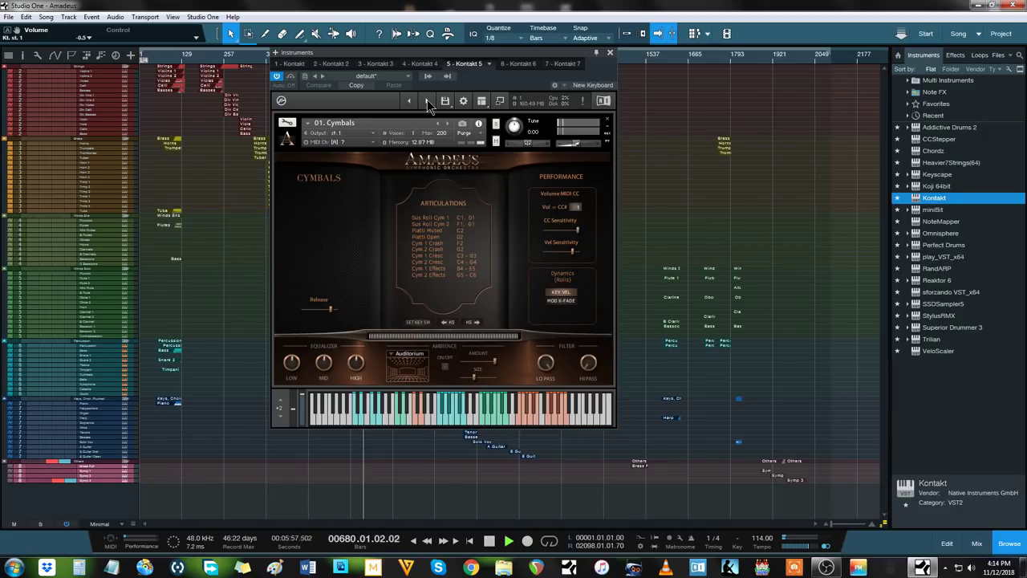
click(428, 102)
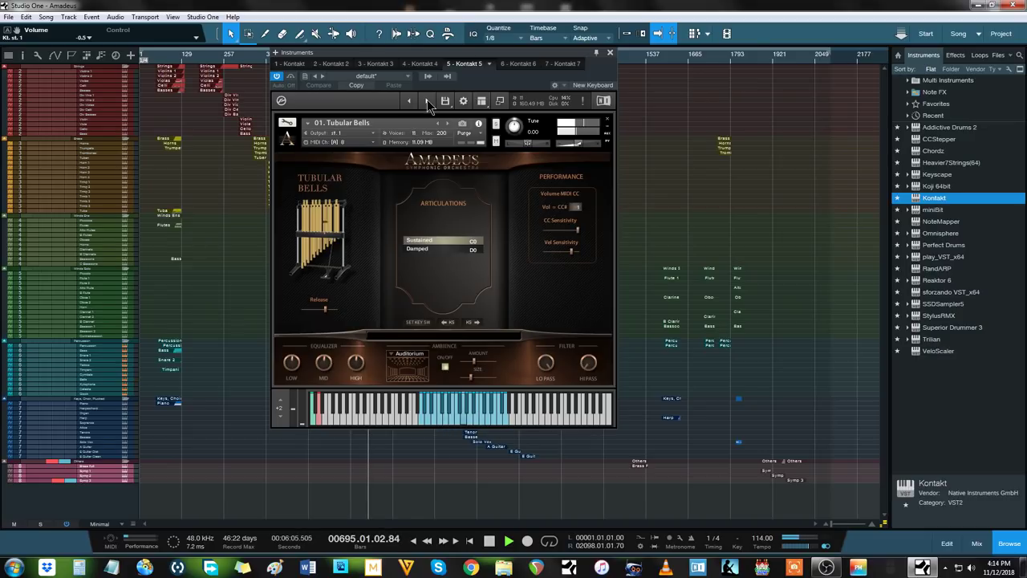
click(428, 101)
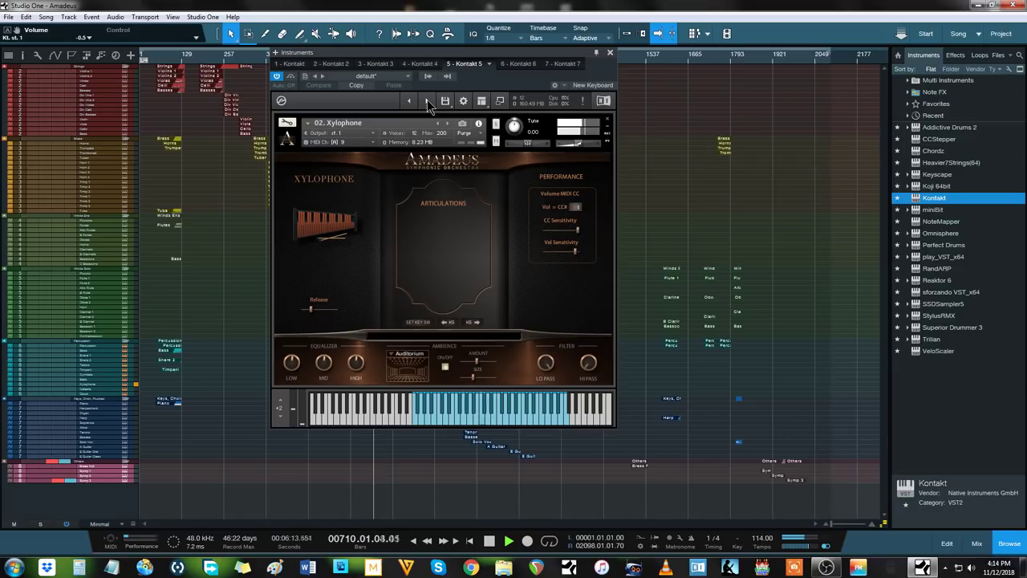
click(427, 102)
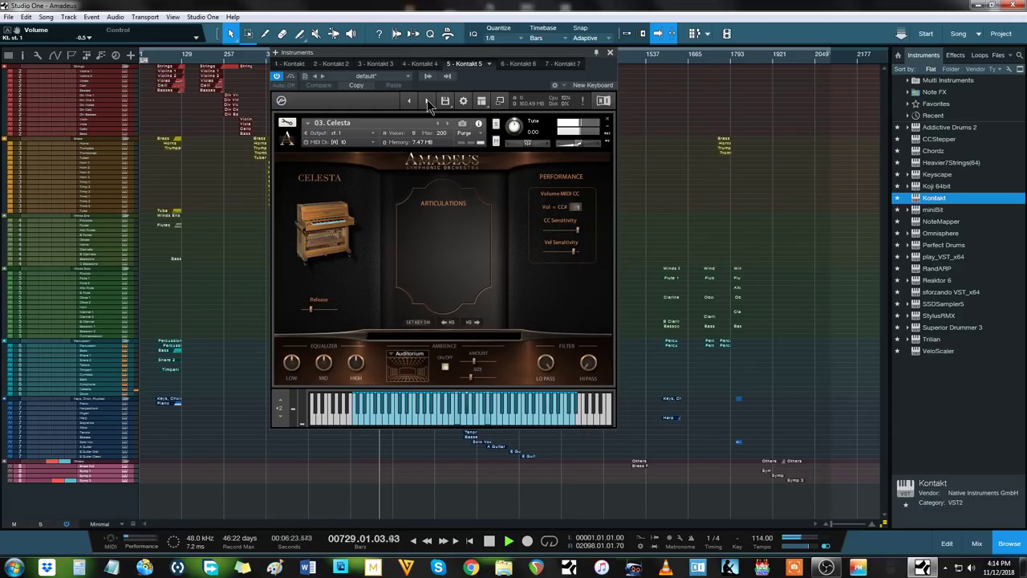
click(427, 102)
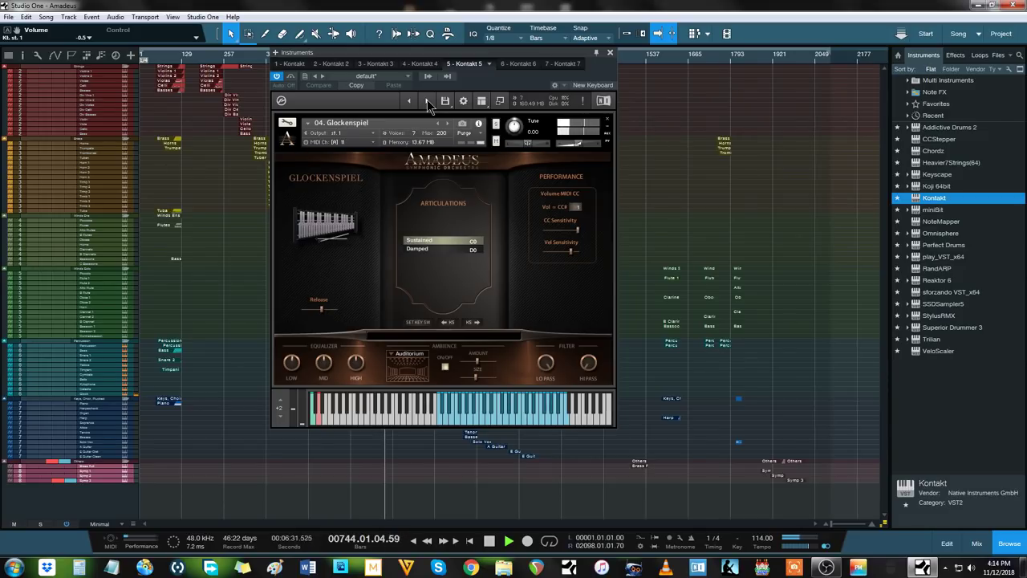
click(426, 101)
Step: Show the Kontakt 6 instance and view its Grand Piano, Harpsichord and Pipe Organ
click(522, 64)
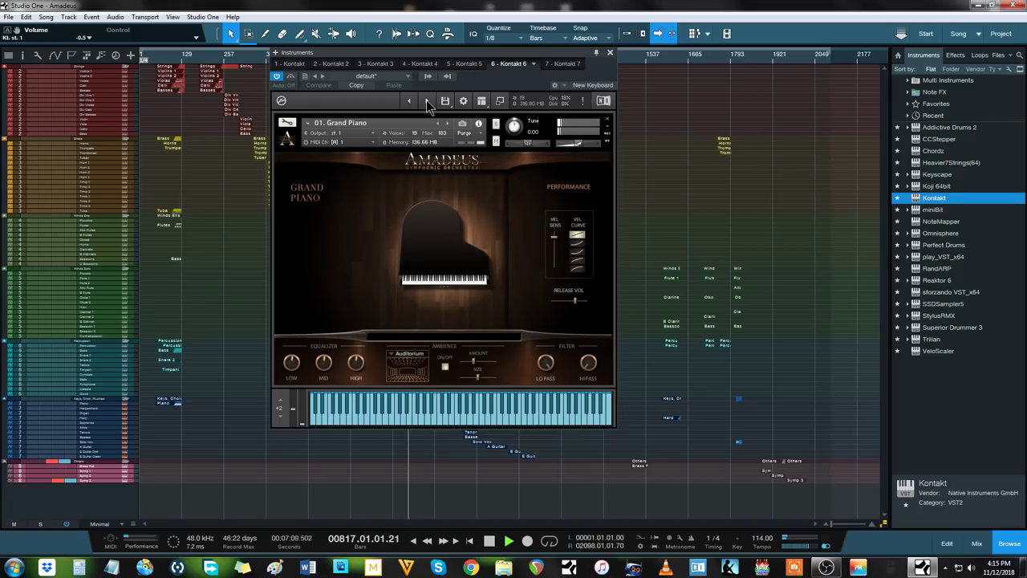
click(427, 101)
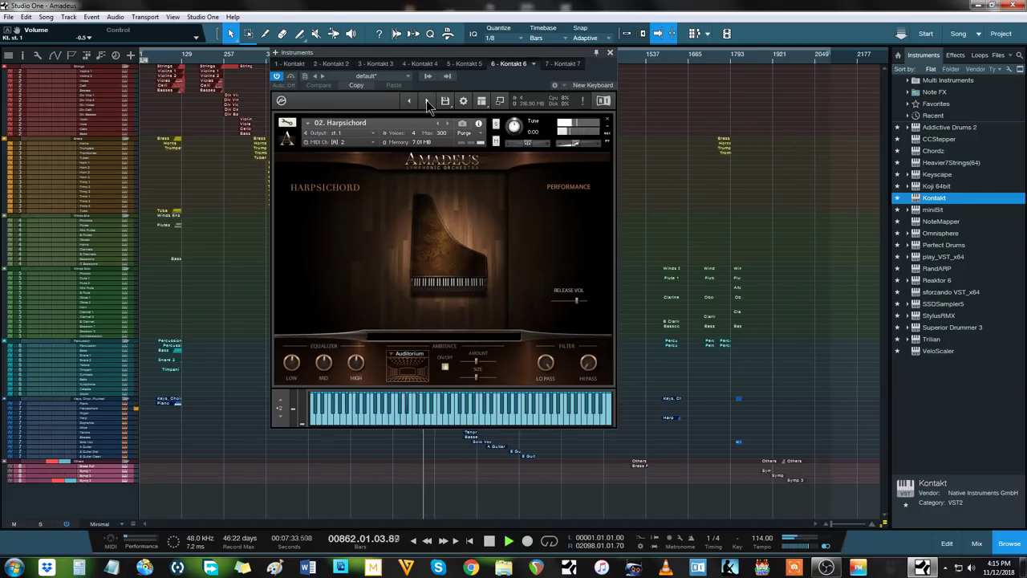
click(428, 103)
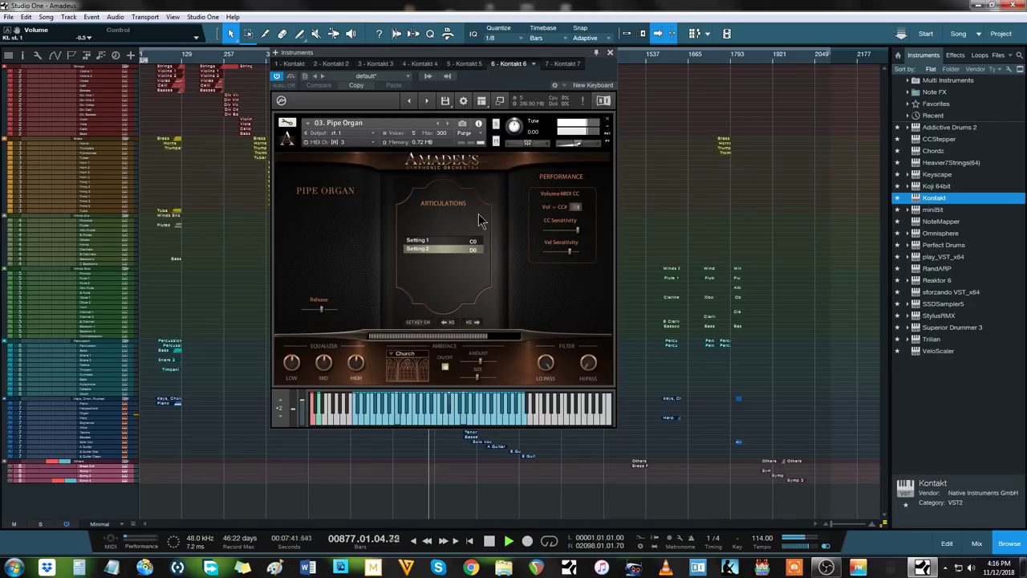
Step: Set the Pipe Organ's Church ambience amount to 49 %
click(479, 363)
drag(479, 369, 478, 371)
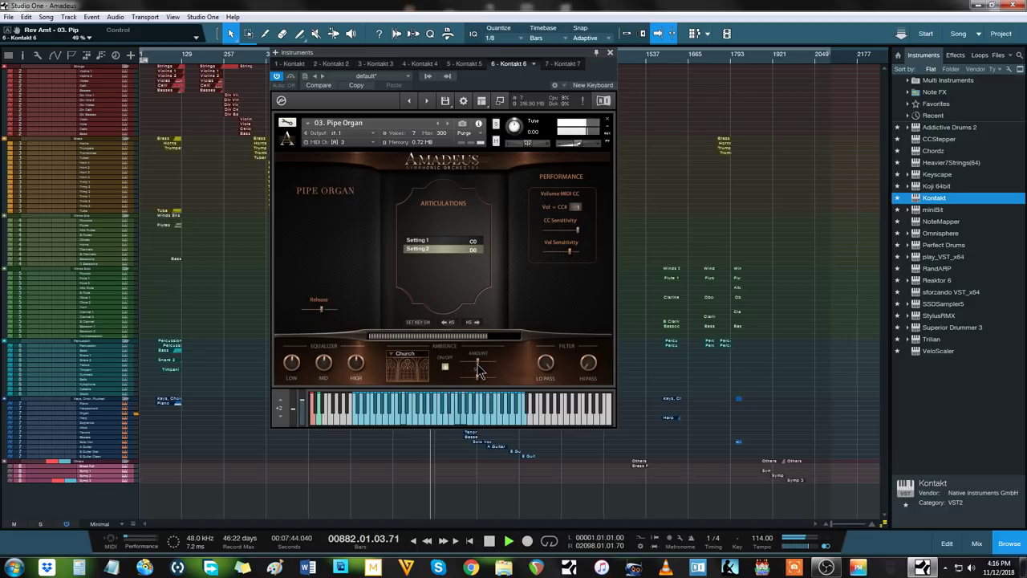
Step: View the Harp, the choir sections from Sopranos to Basses, Solo Soprano and Nylon String Guitar
click(427, 102)
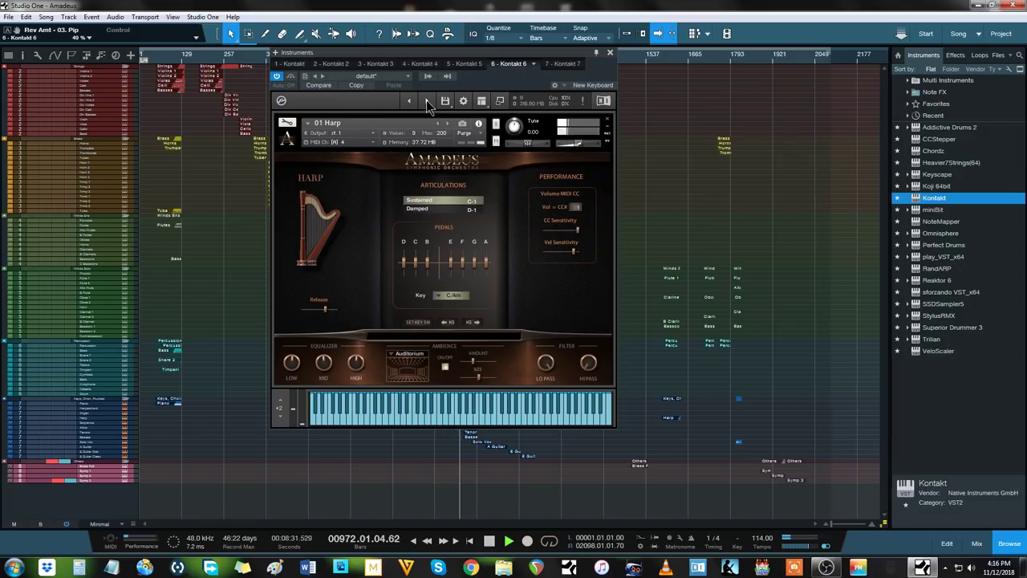
click(427, 102)
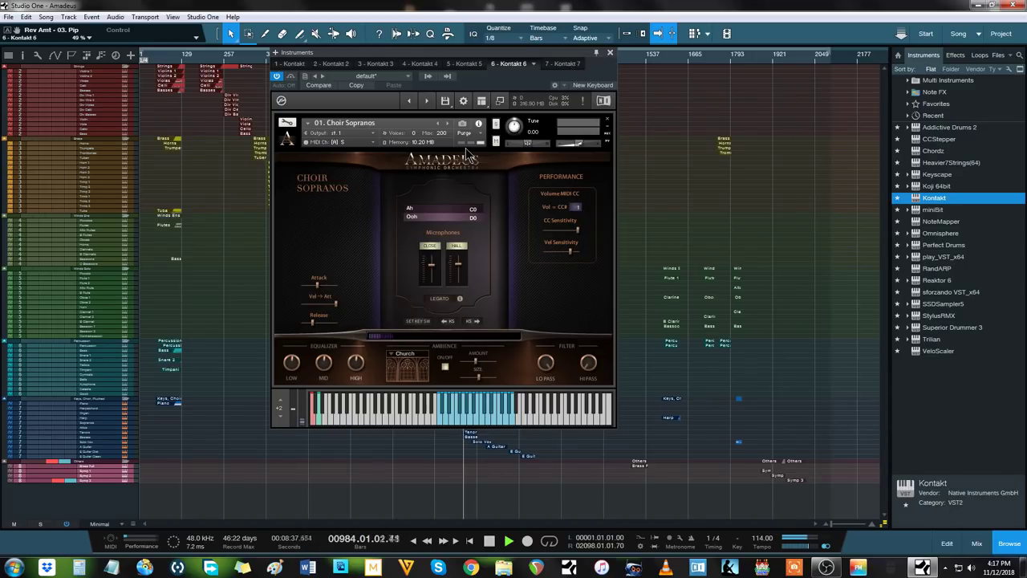
click(427, 102)
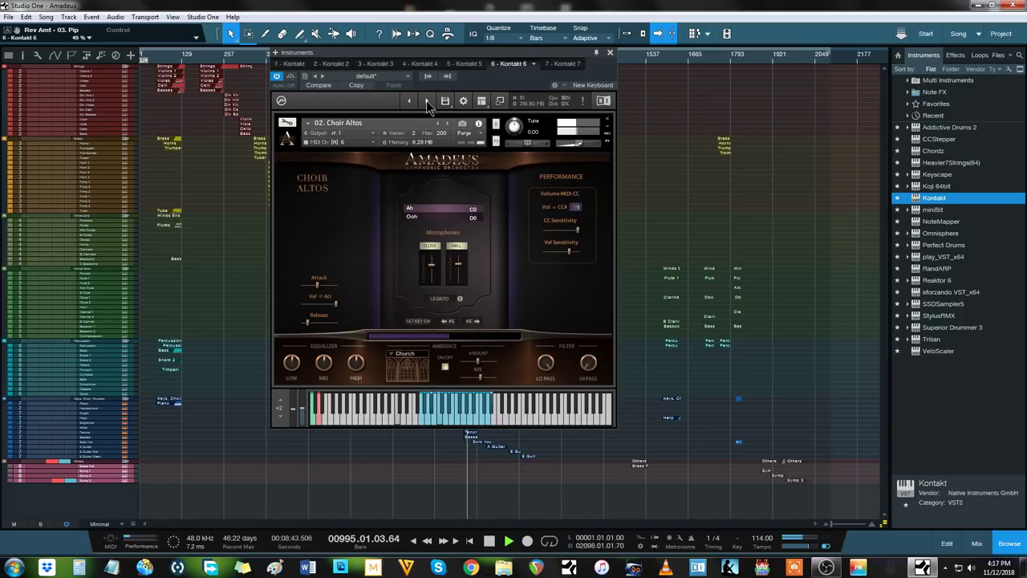
click(426, 102)
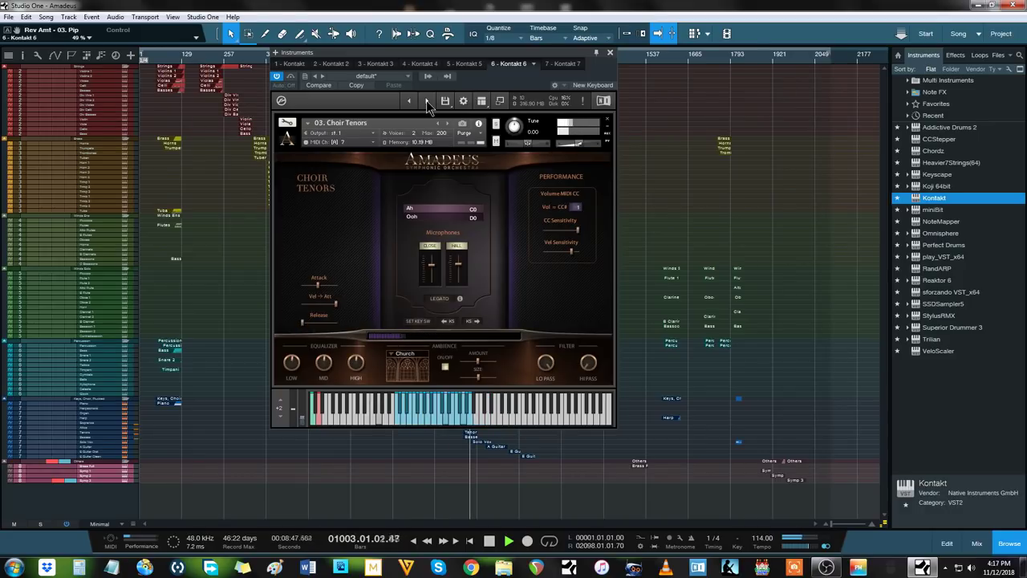
click(427, 102)
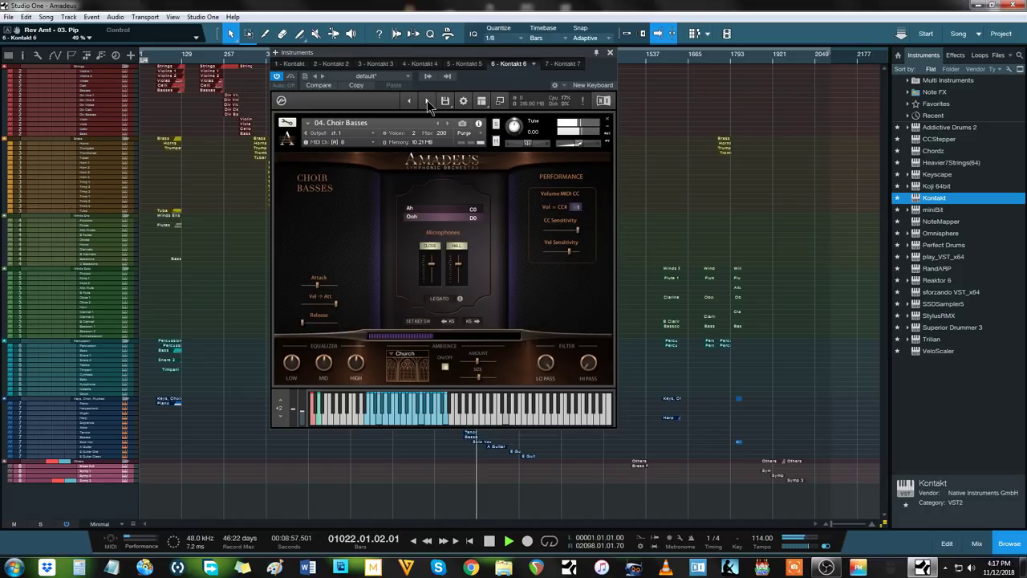
click(428, 101)
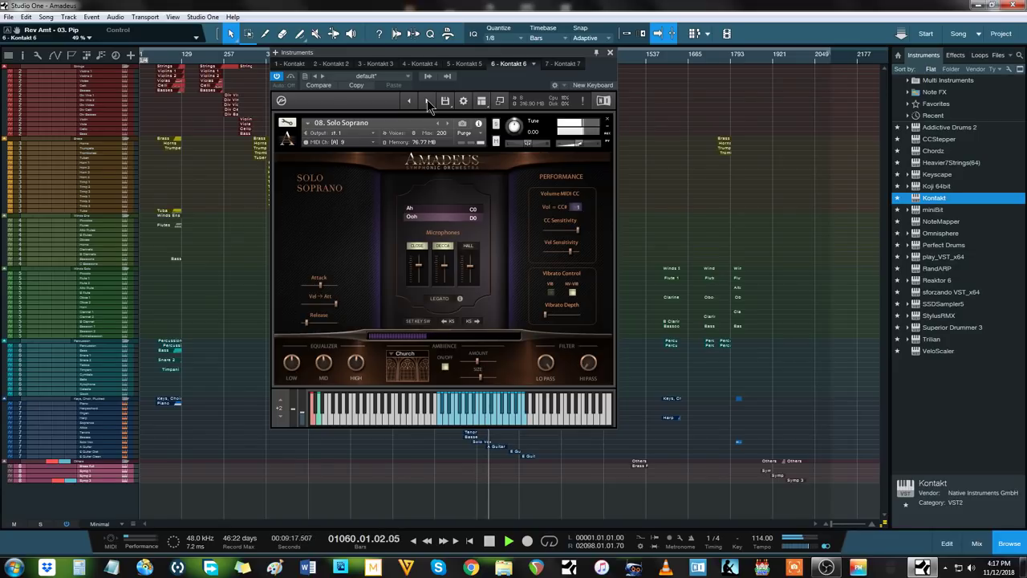
click(428, 101)
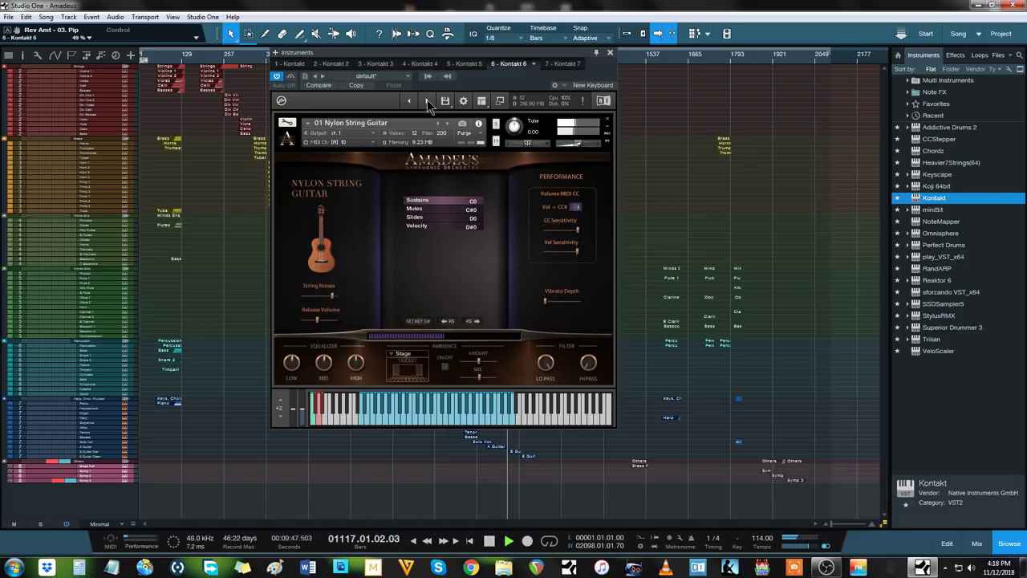
Step: View the Overdrive and Clean electric guitars in the Kontakt 6 instance, ending on the Grand Piano
click(428, 102)
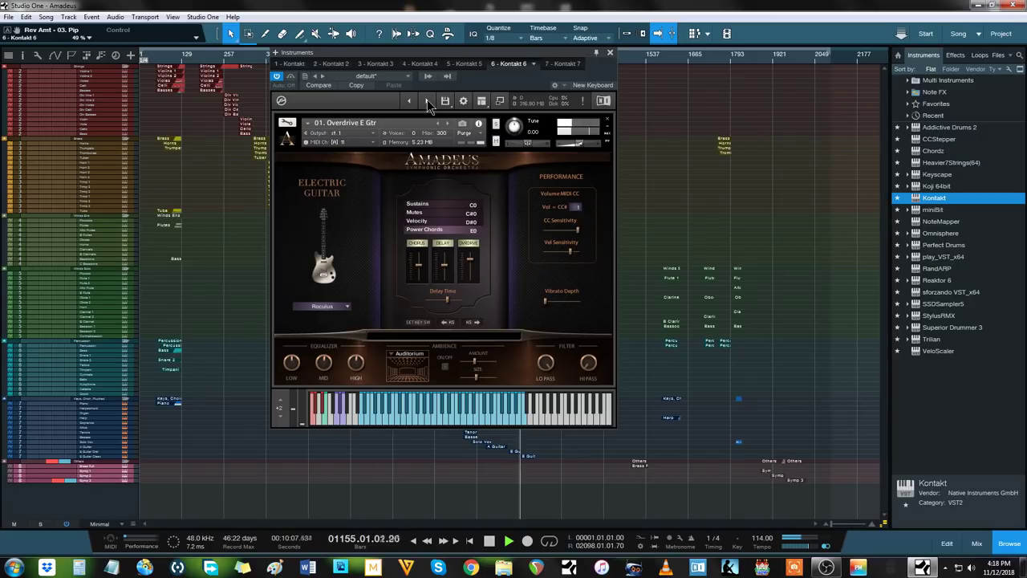
click(428, 102)
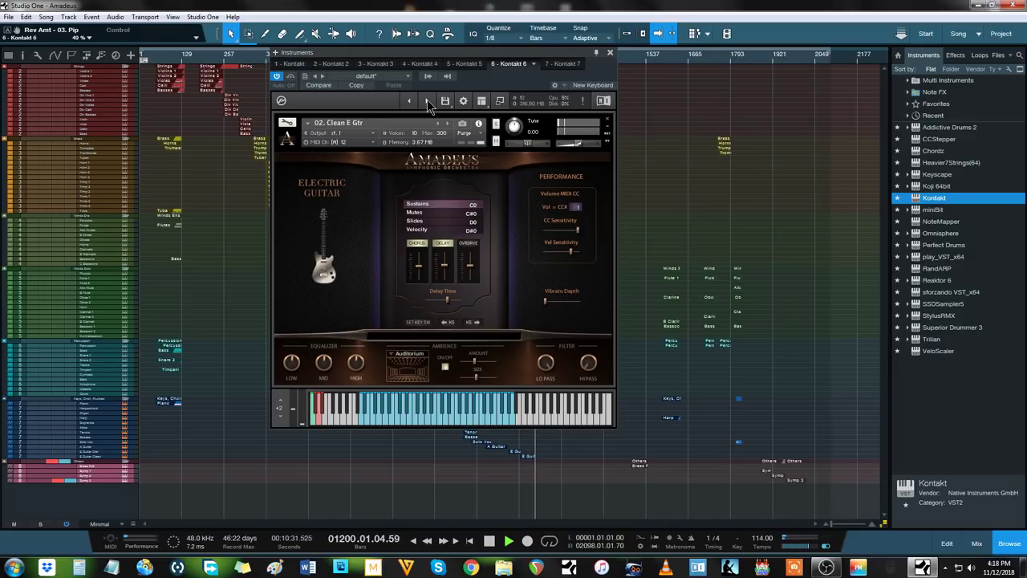
click(427, 100)
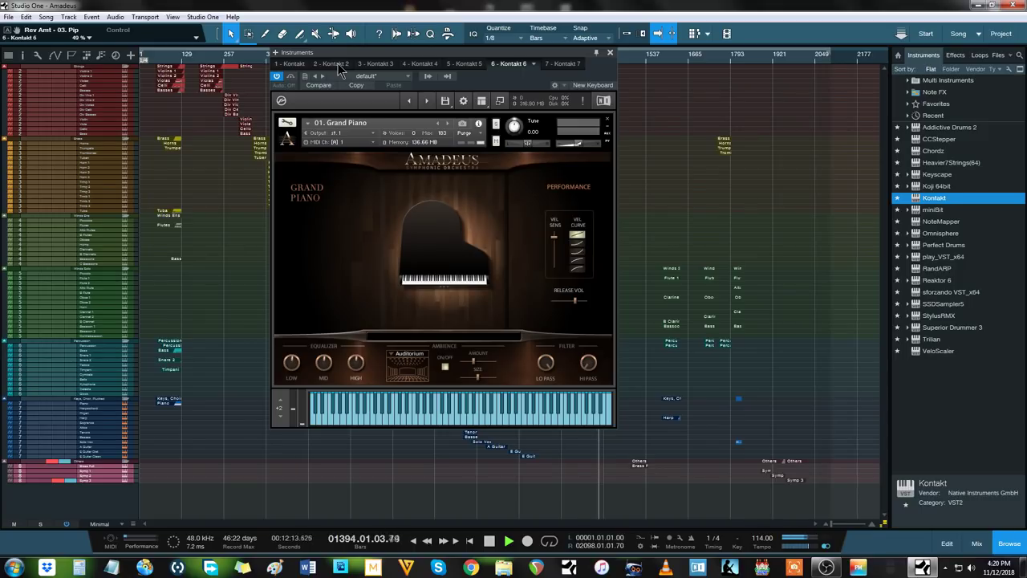
Step: Show the French Horn Ensemble in the Kontakt 2 instance and the Brass Small Ensemble in Kontakt 7
click(336, 64)
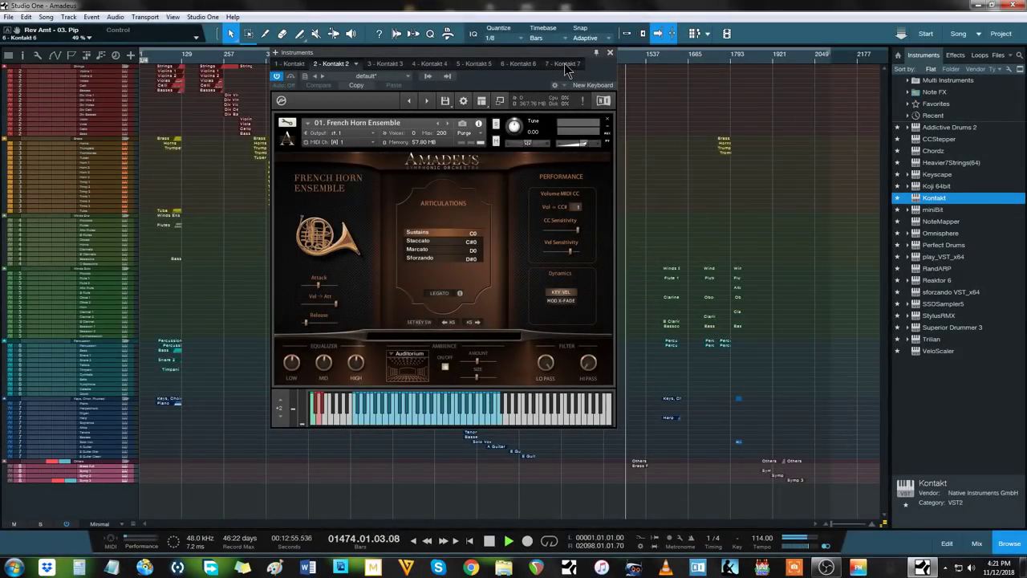
click(564, 64)
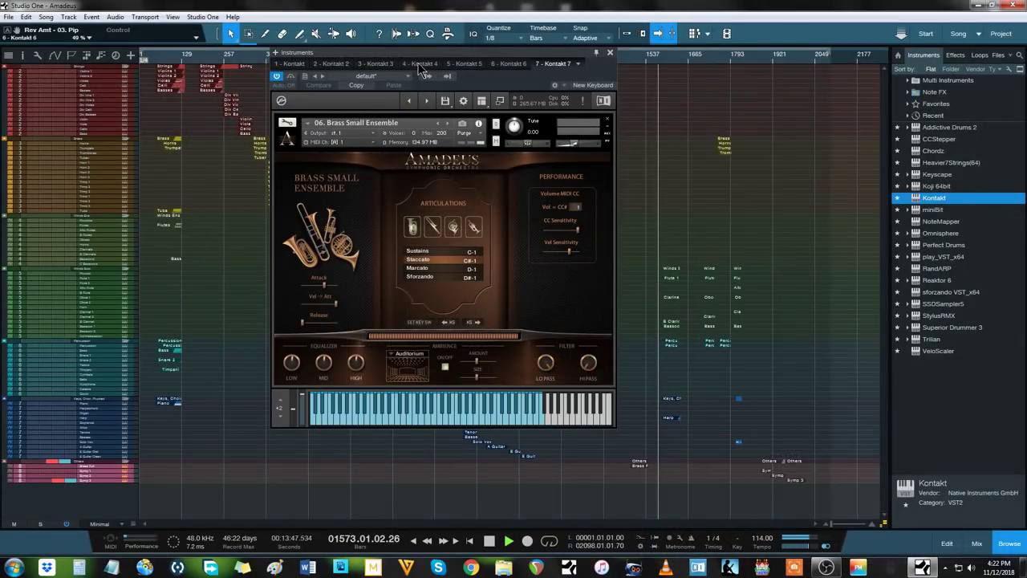
Step: Show the Kontakt 4 instance and view its solo woodwinds from Piccolo and Flute I through Oboe I
click(423, 64)
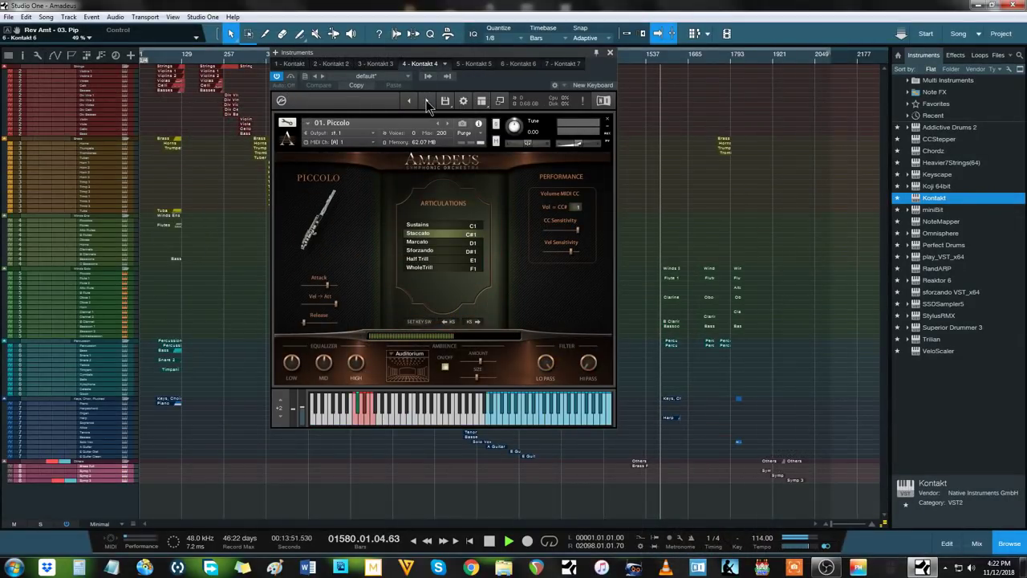
click(428, 102)
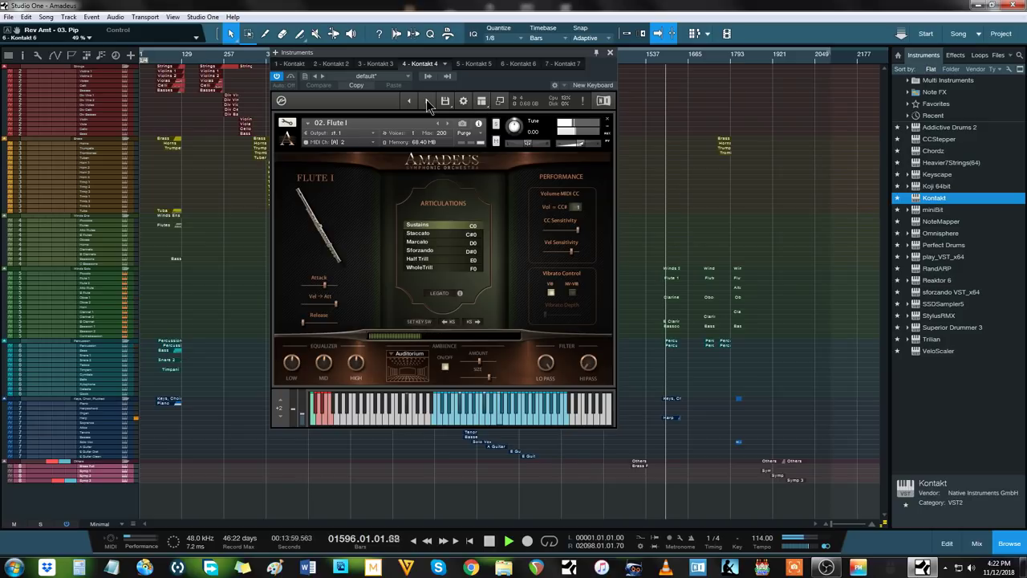
click(428, 103)
click(427, 103)
click(427, 103)
click(428, 103)
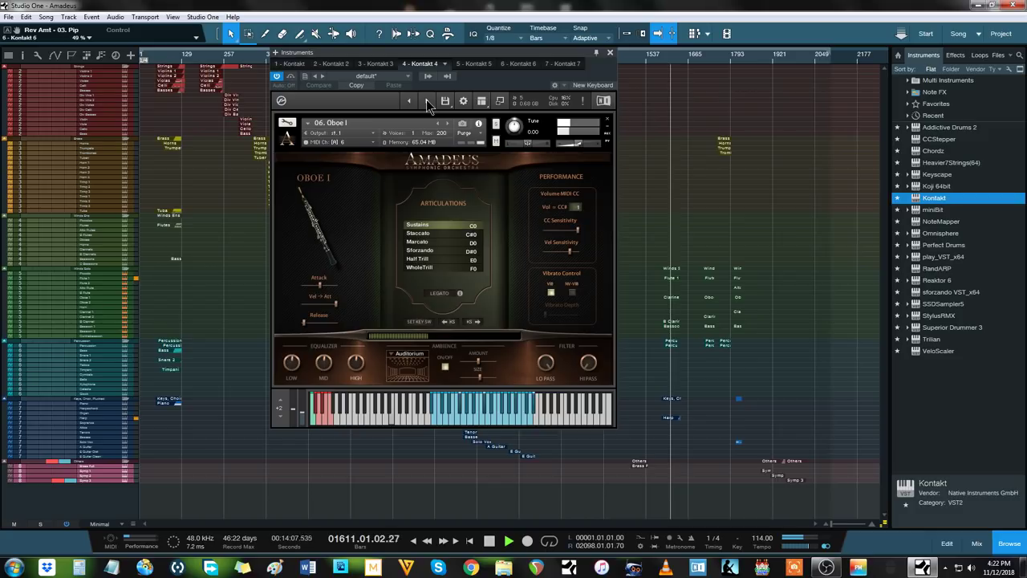
Step: View the following solo woodwinds through Clarinet II, Bass Clarinet and Bassoon I
click(427, 103)
click(428, 103)
click(427, 103)
click(427, 103)
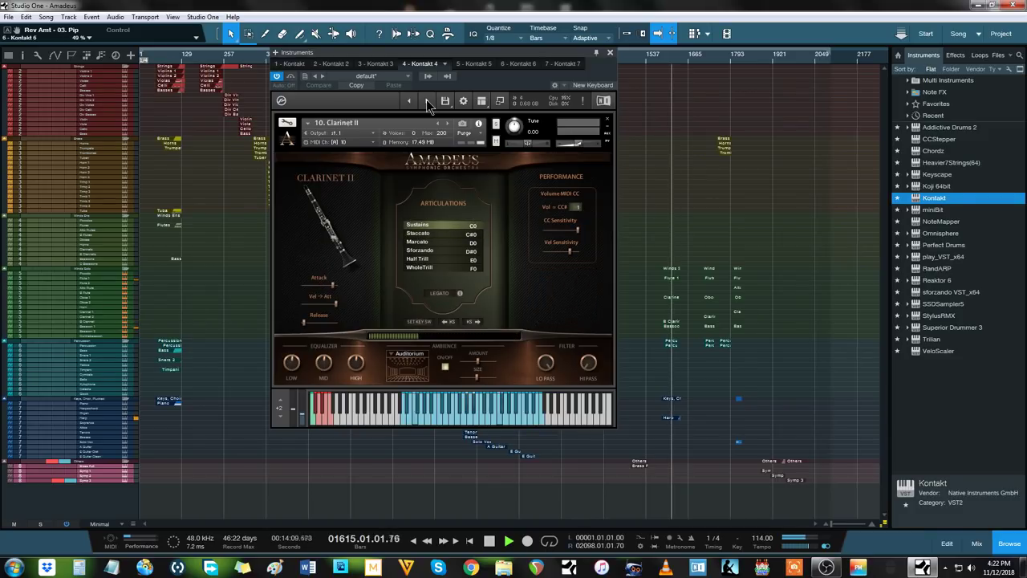
click(428, 103)
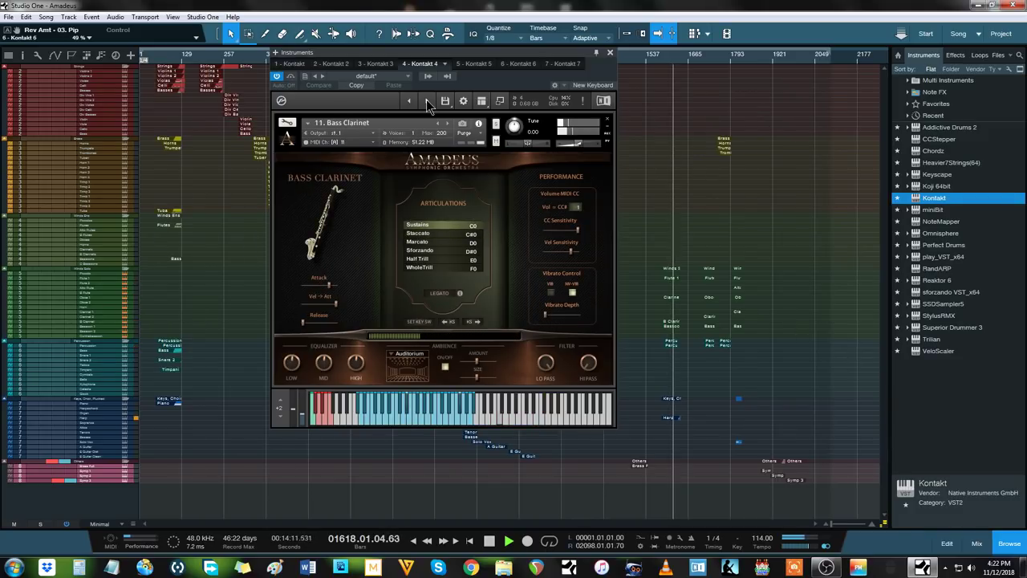
click(428, 103)
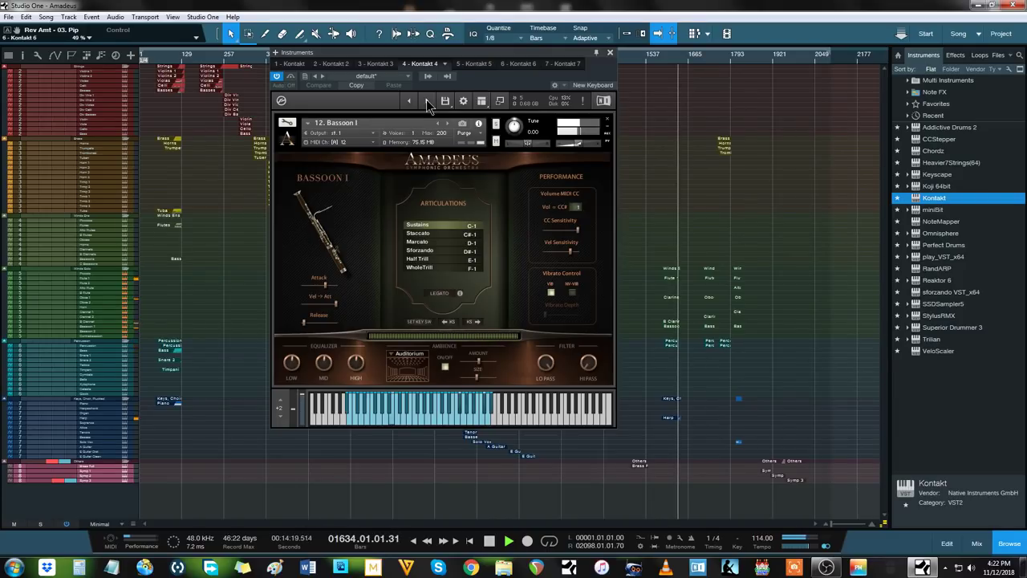
Step: Cycle the solo woodwinds past Bassoon I and around to Flute II, English Horn, Clarinet I and Clarinet II
click(428, 102)
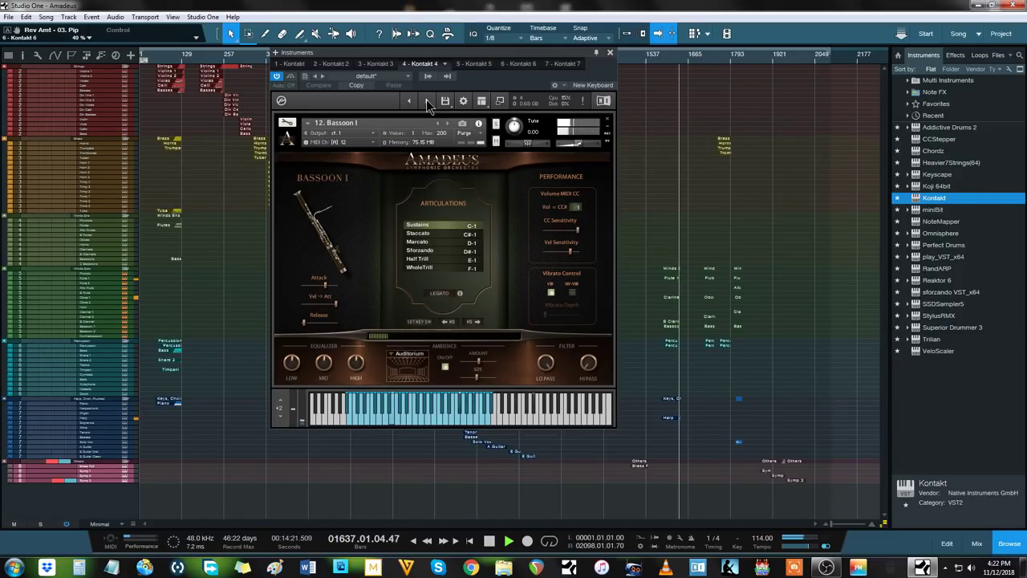
click(428, 102)
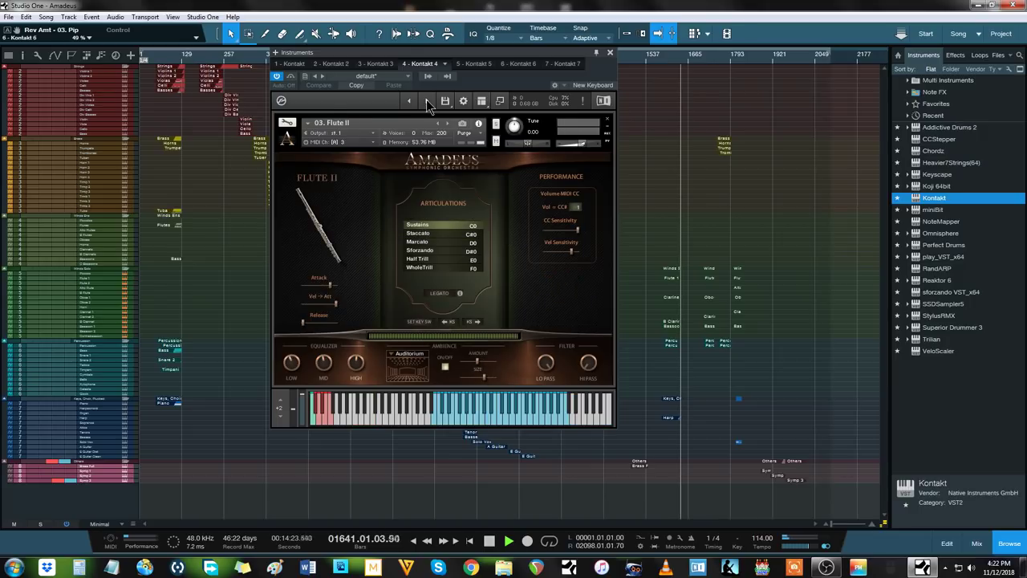
click(427, 101)
click(428, 102)
click(428, 102)
click(428, 102)
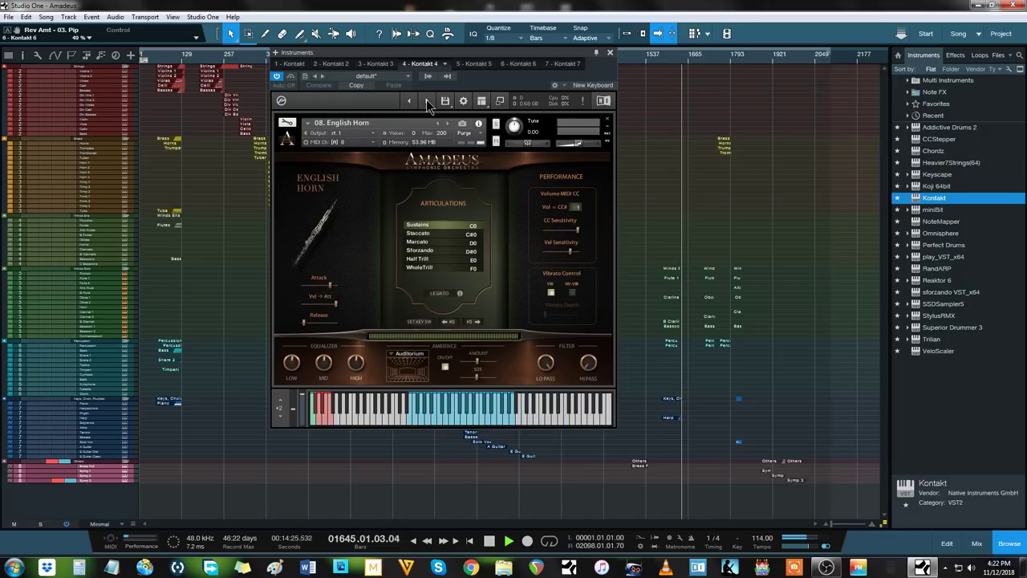
click(427, 102)
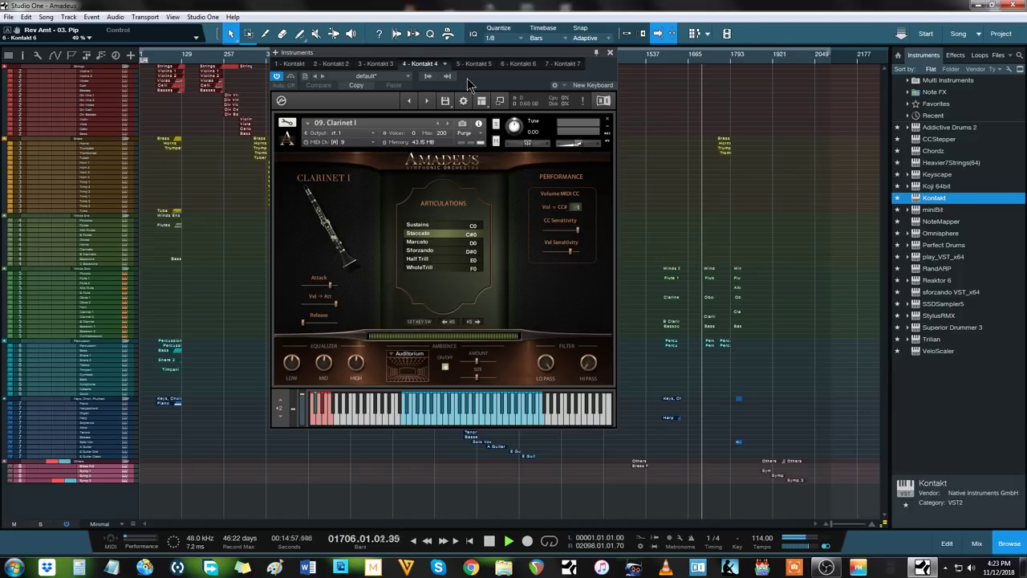
click(427, 100)
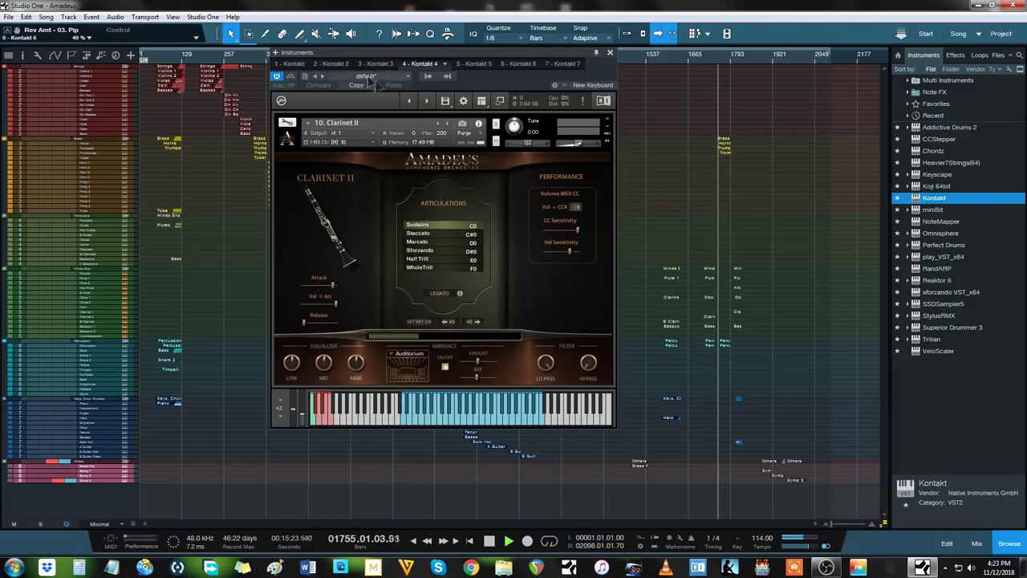
Step: View the Trombone Ensemble in the Kontakt 2 instance and the Assorted Percussion in Kontakt 5
click(340, 62)
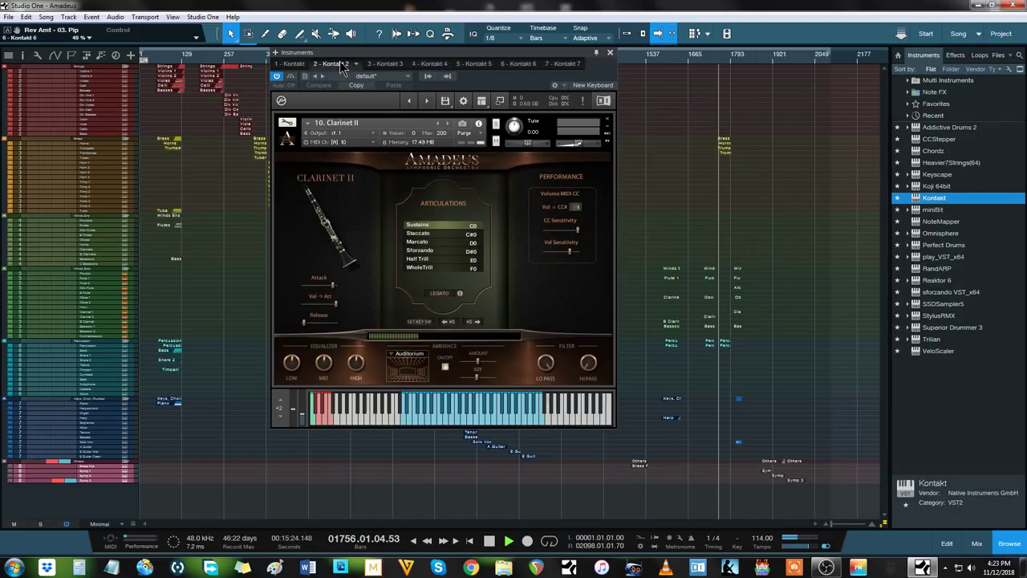
click(427, 101)
click(428, 101)
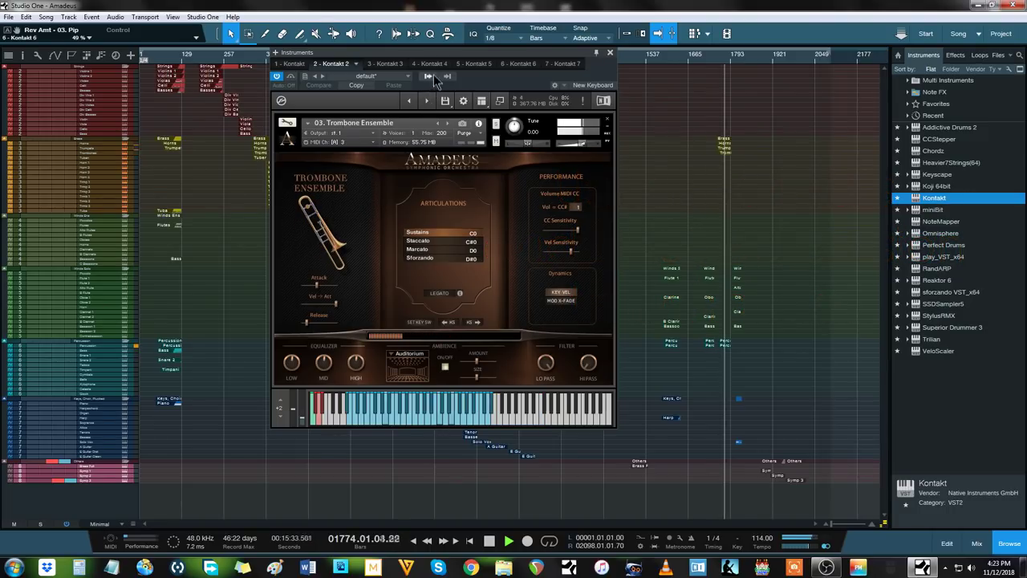
click(471, 65)
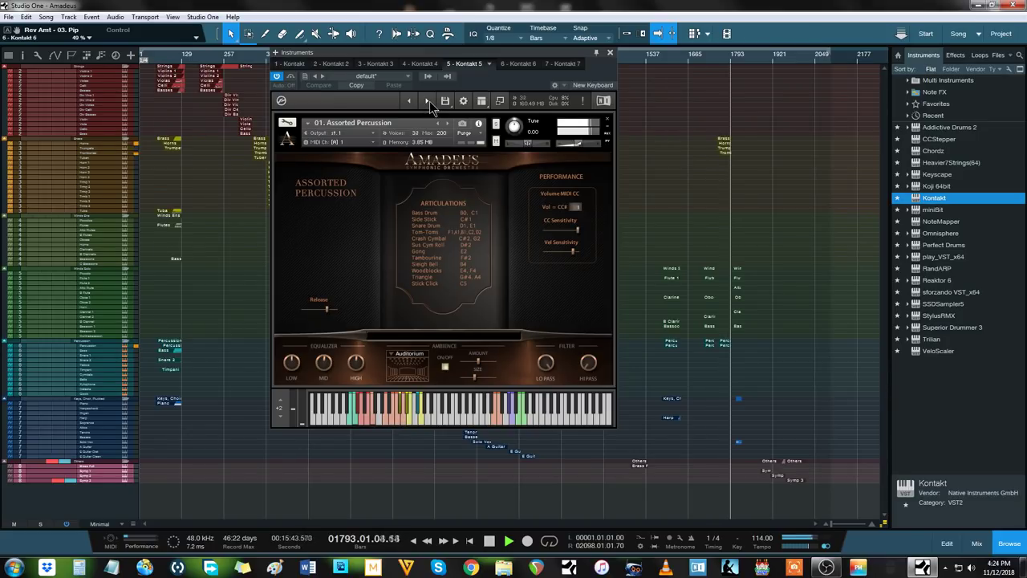
Step: Return to the Kontakt 4 instance and view the Bass Clarinet, Bassoon I, Contra Bassoon and Flute I
click(424, 65)
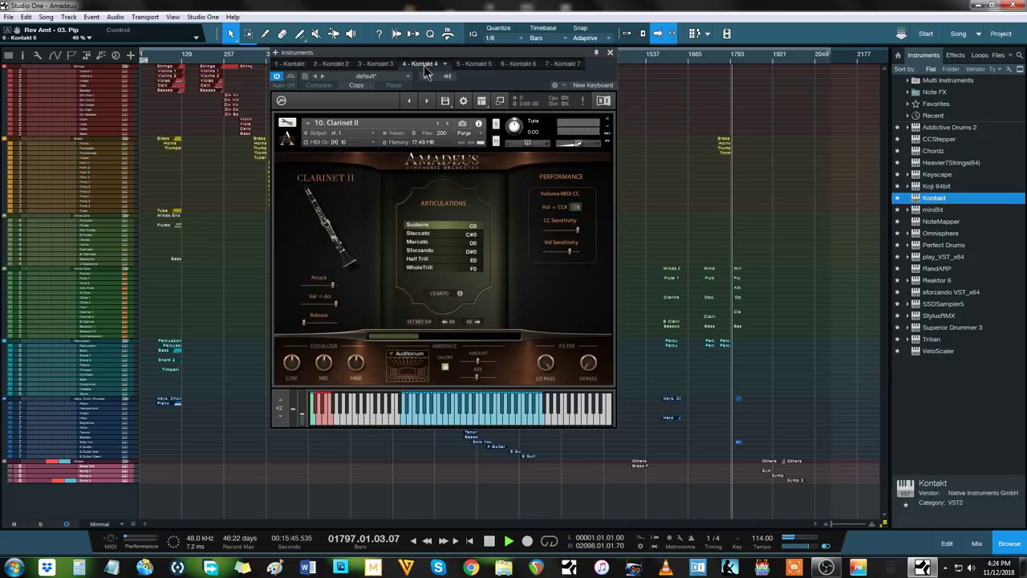
click(427, 101)
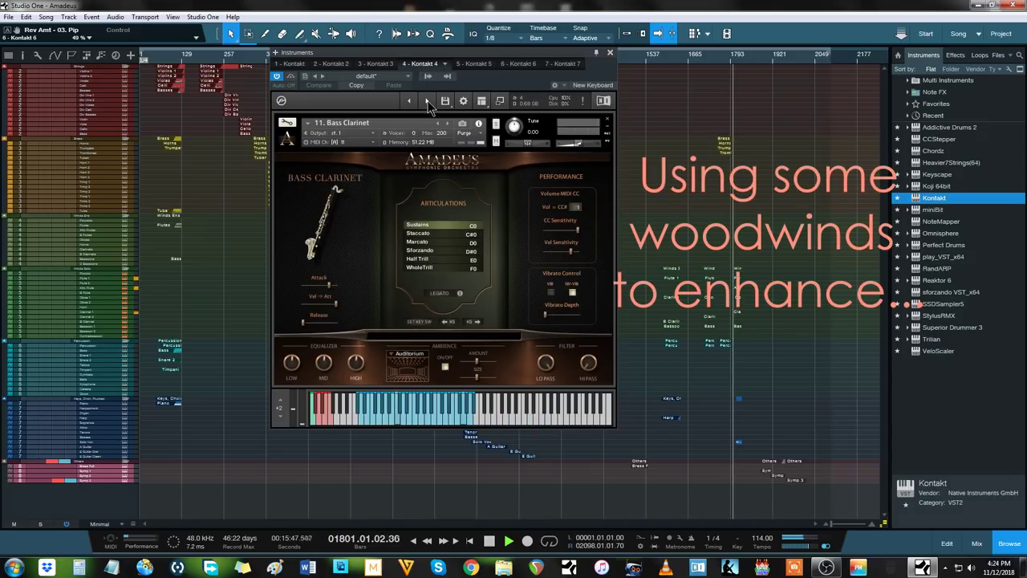
click(427, 101)
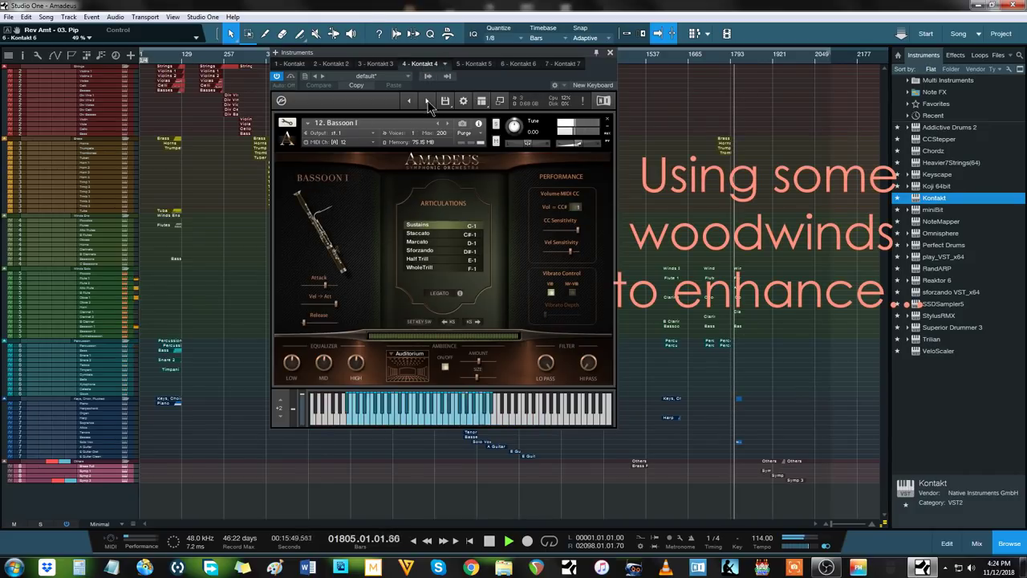
click(427, 102)
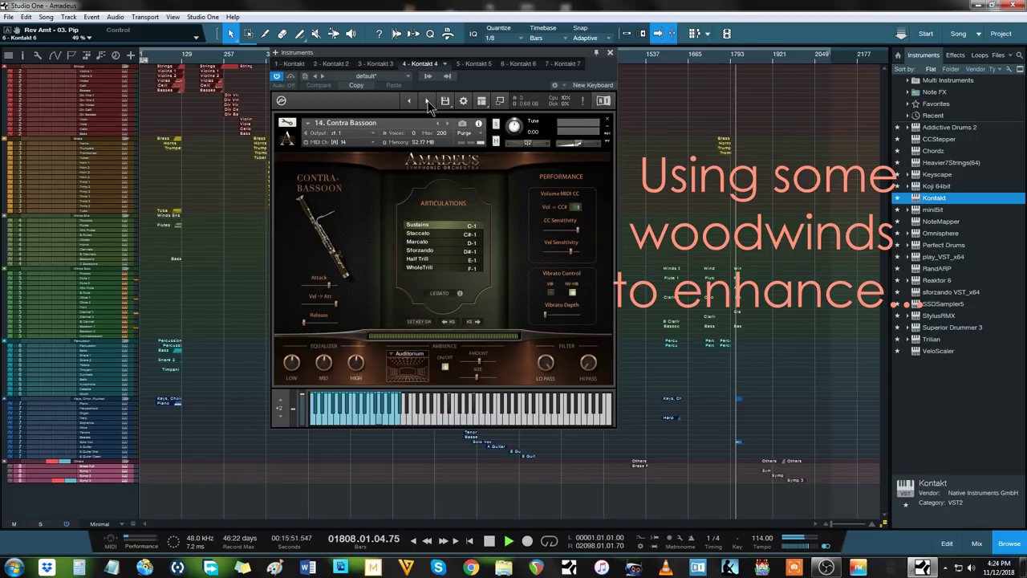
click(427, 101)
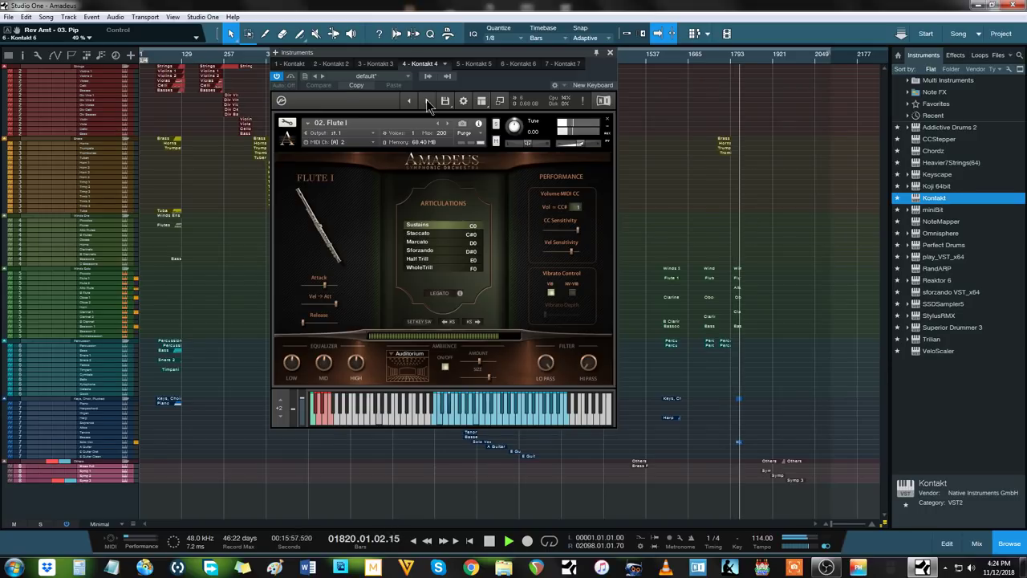
Step: Advance through the solo woodwinds from Flute I to Oboe II
click(428, 101)
click(427, 101)
click(428, 102)
click(428, 101)
click(428, 101)
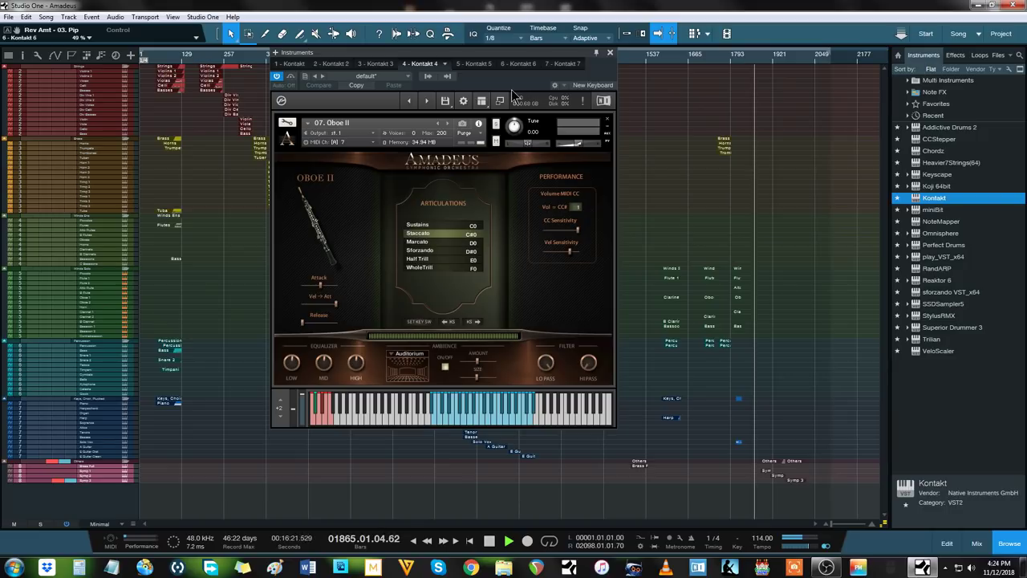
Step: Show the Symphony instrument with the Fanfare preset in the Kontakt 7 instance and look at its preset list
click(562, 66)
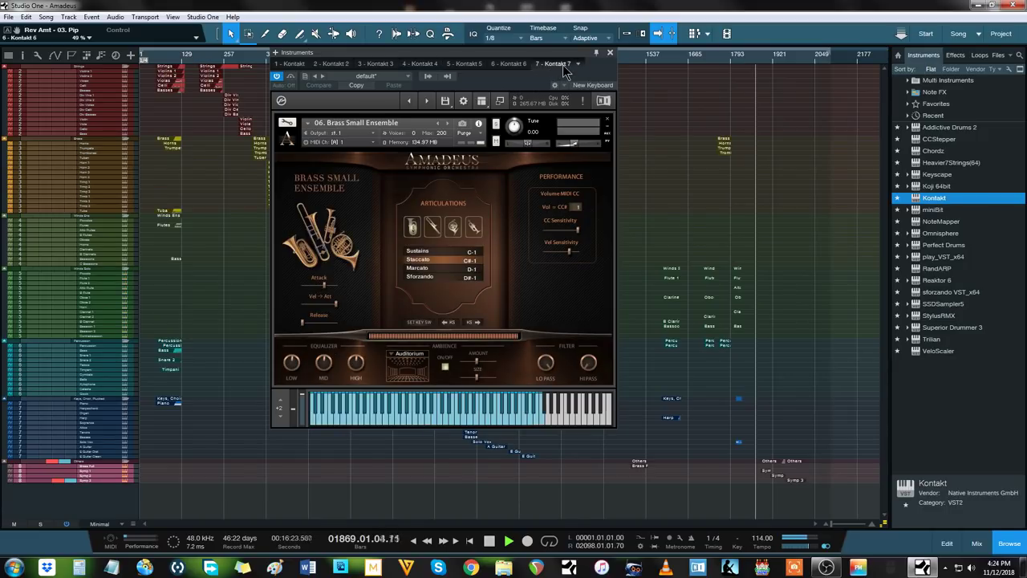
click(427, 102)
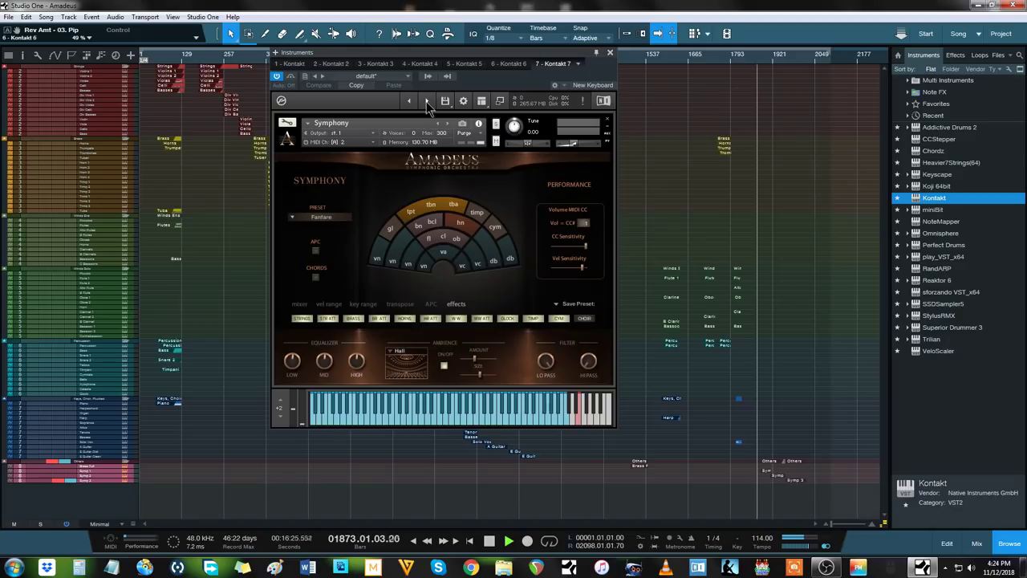
click(292, 217)
click(365, 279)
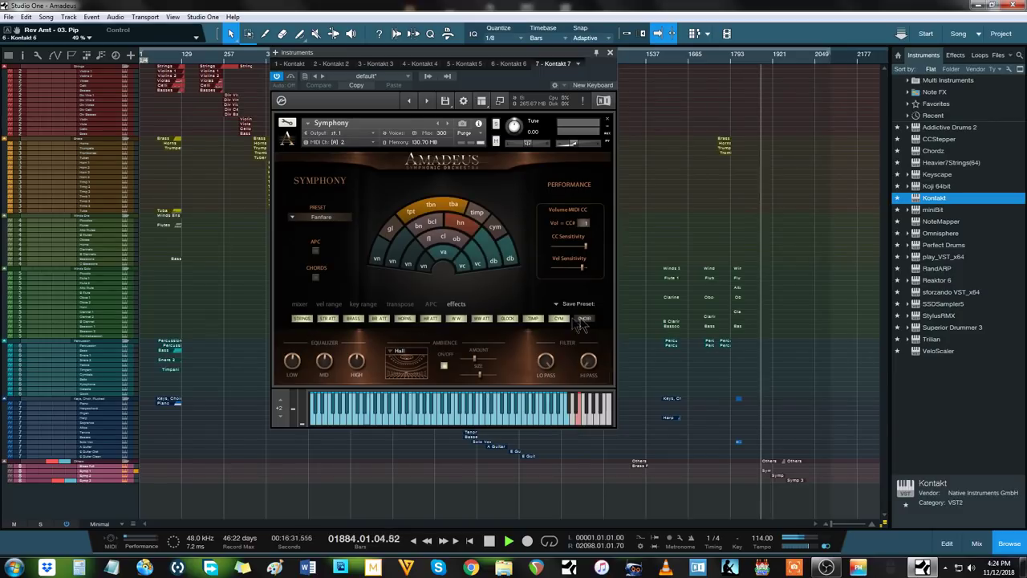
Step: View the Fanfare preset's APC, transpose, key range, velocity range and mixer pages, ending on effects
click(431, 305)
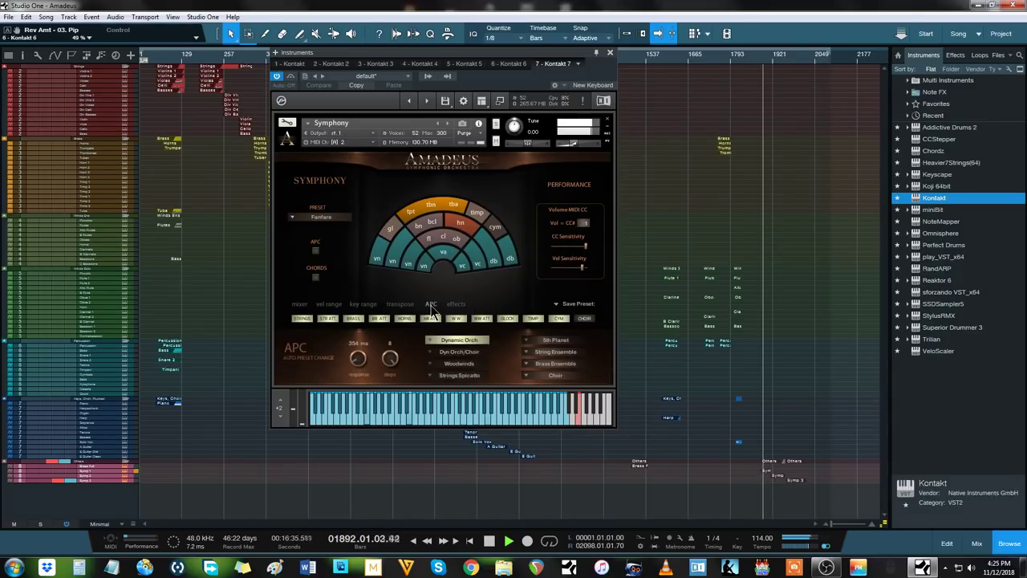
click(401, 305)
click(363, 305)
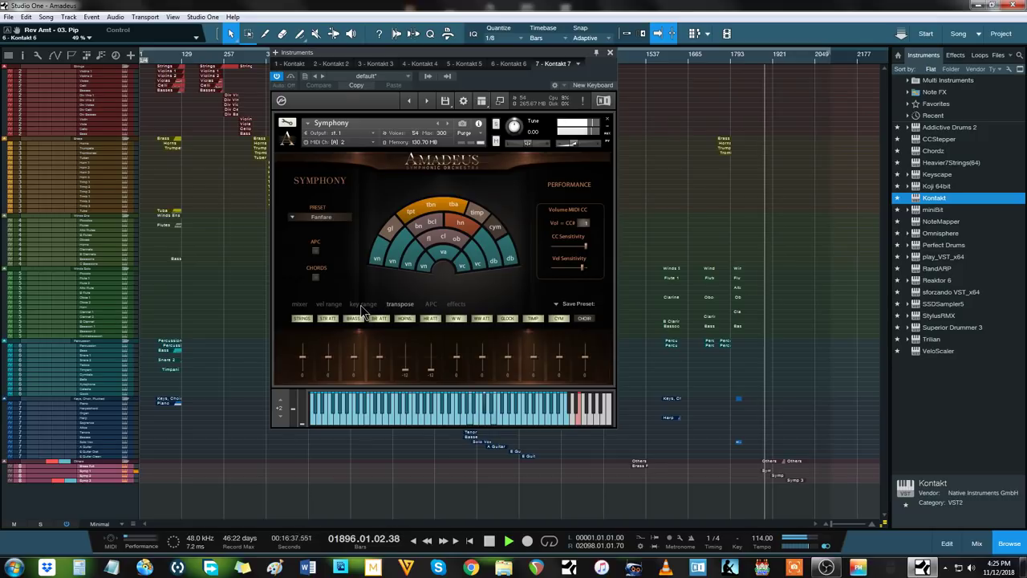
click(329, 305)
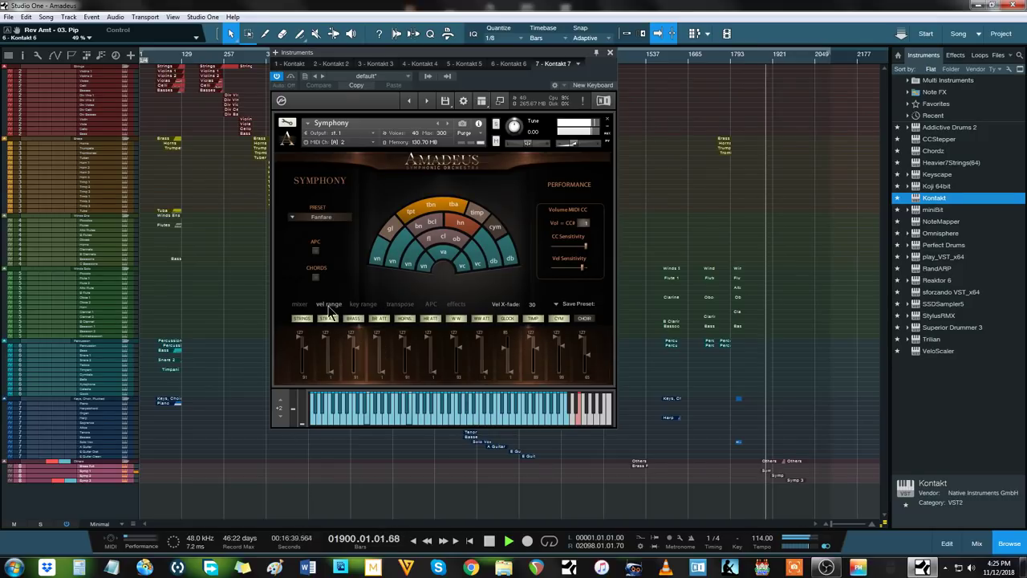
click(301, 306)
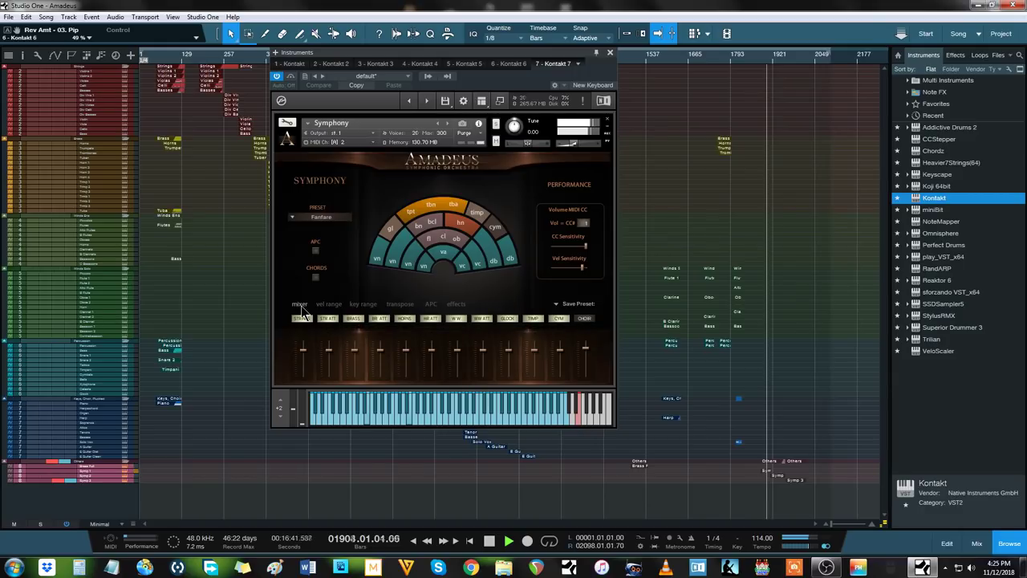
click(455, 305)
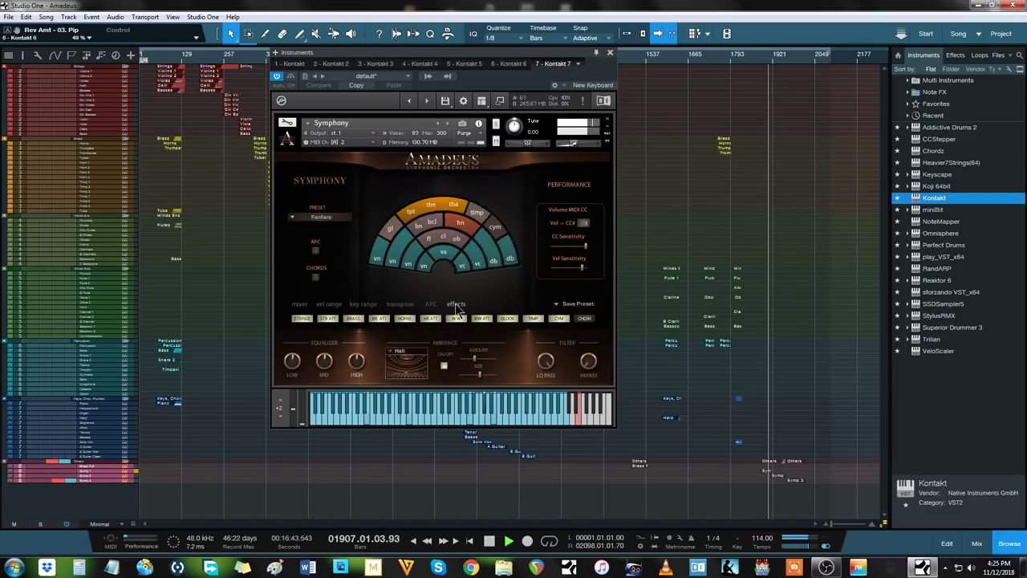
Step: View the Symphony instruments with the Chorale and Epilogue presets, including Epilogue's key range, velocity range and mixer pages
click(428, 102)
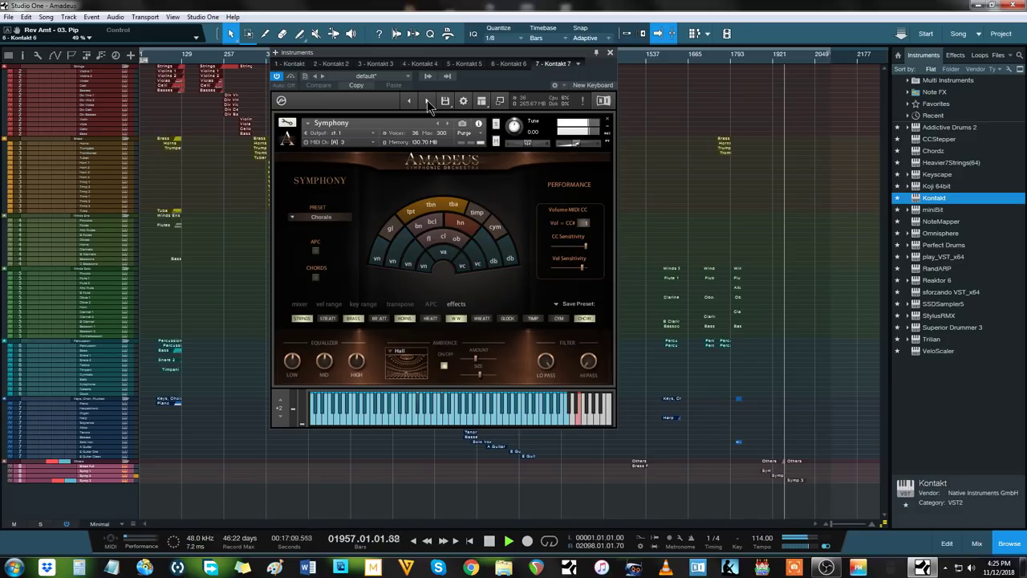
click(427, 100)
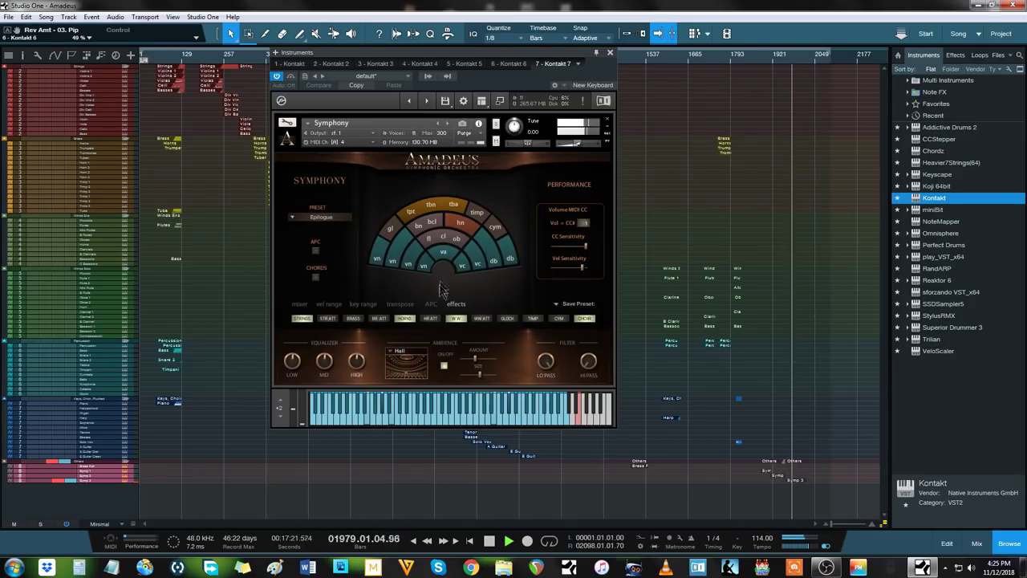
click(364, 304)
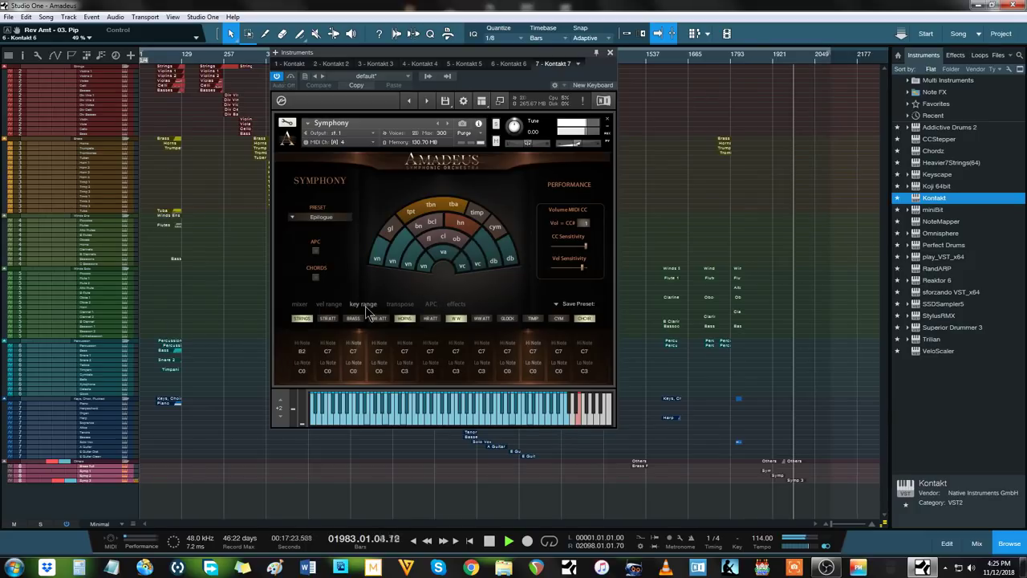
click(328, 304)
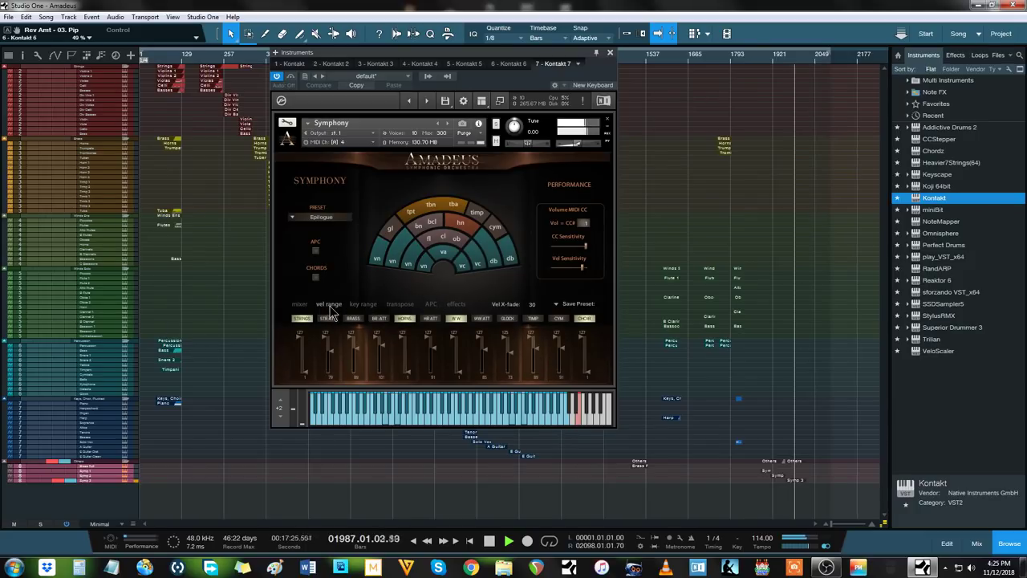
click(299, 304)
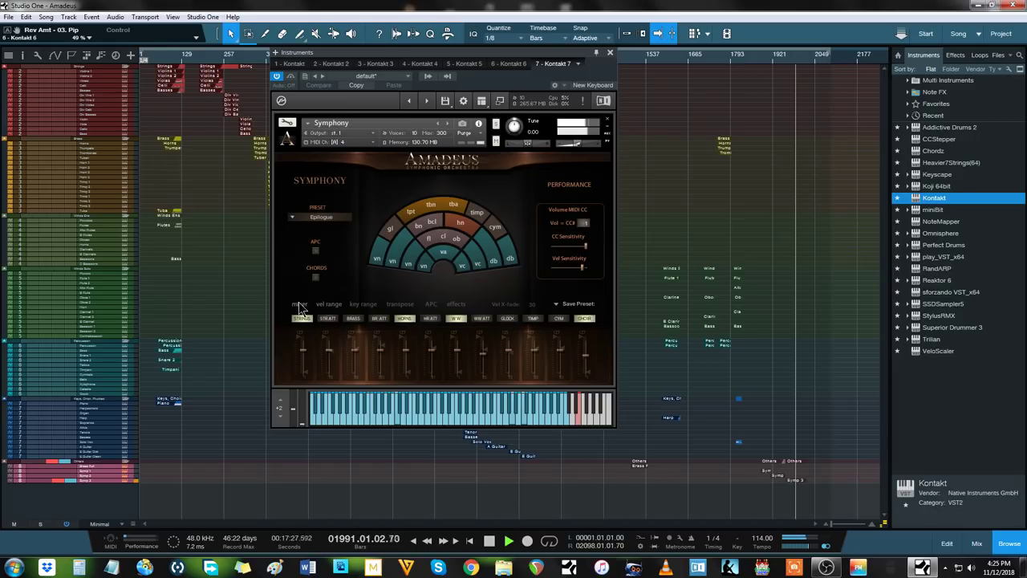